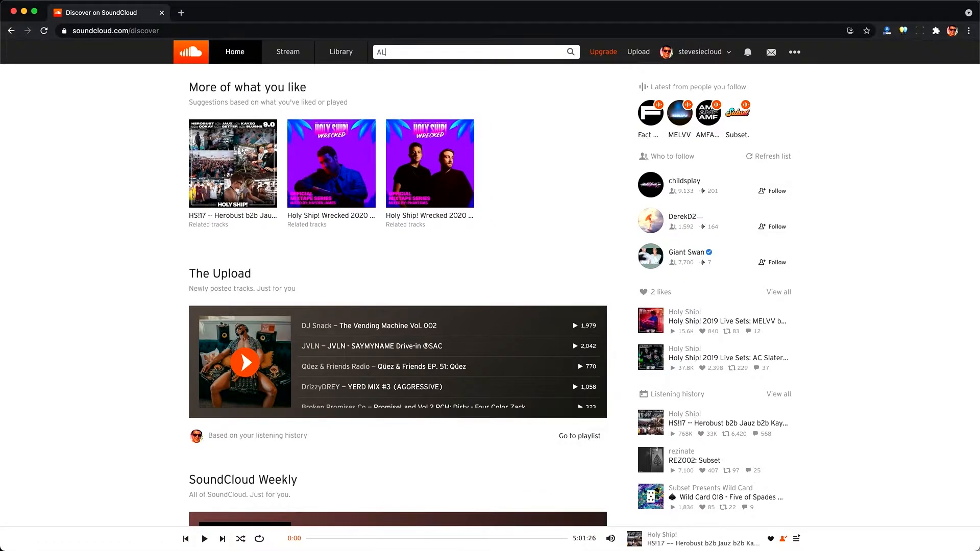
Search SoundCloud for "ALL MUSIC" and replace that query with the wildcard search "*"
text(L MUSIC)
key(Return)
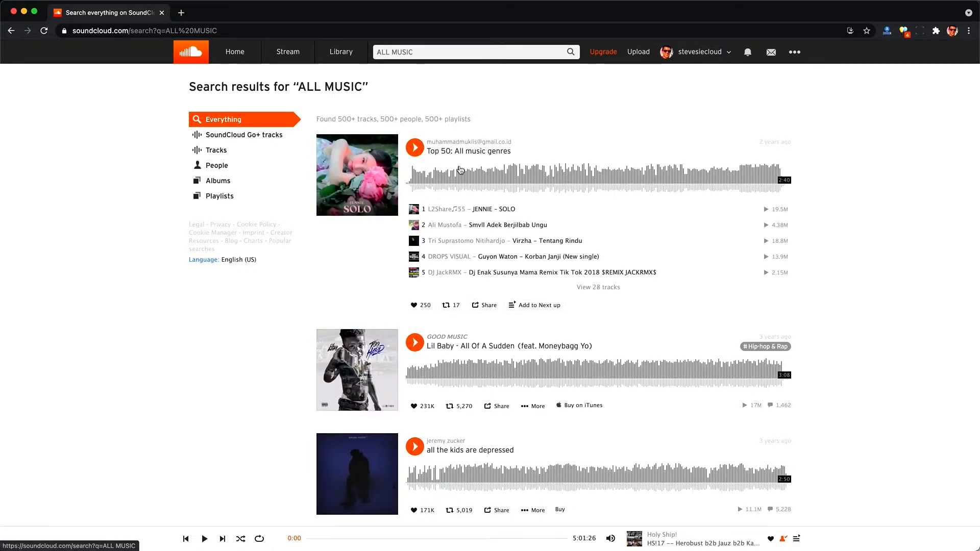
click(435, 50)
key(super+a)
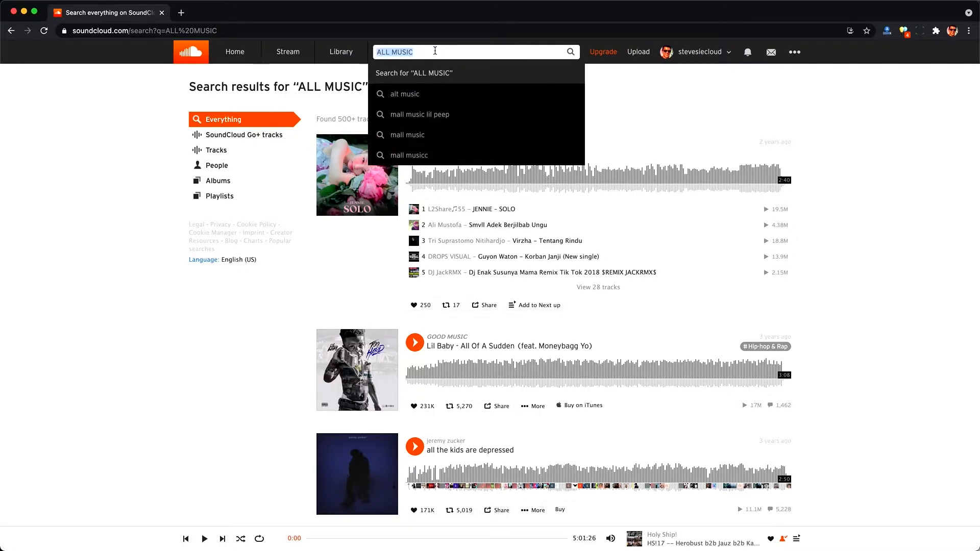
text(*)
key(Return)
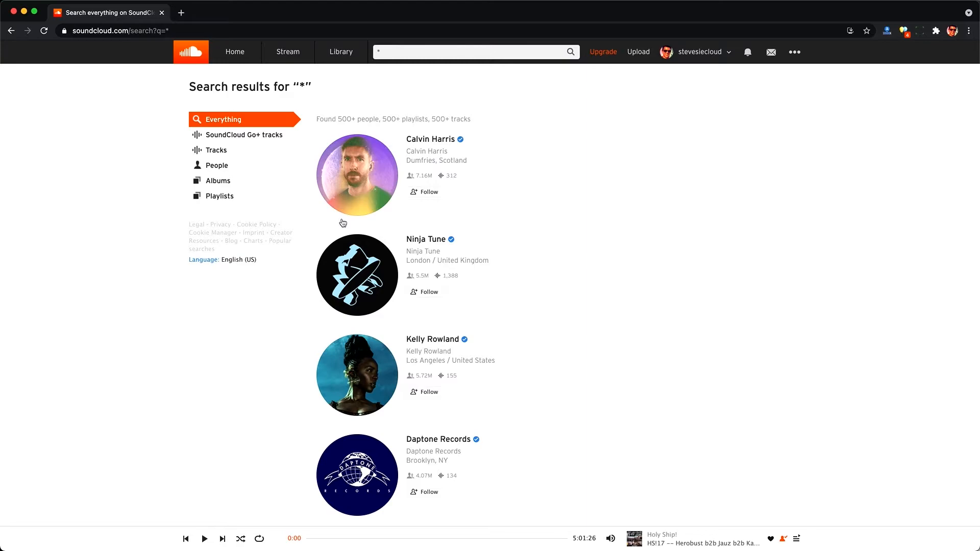
Browse the wildcard search results and limit them to people
scroll(342, 223, down, 20)
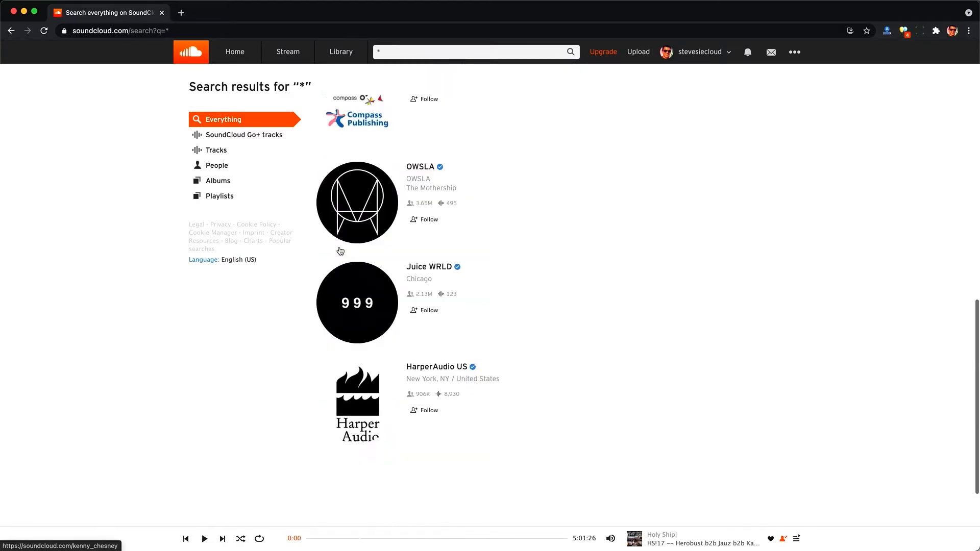
scroll(341, 250, up, 20)
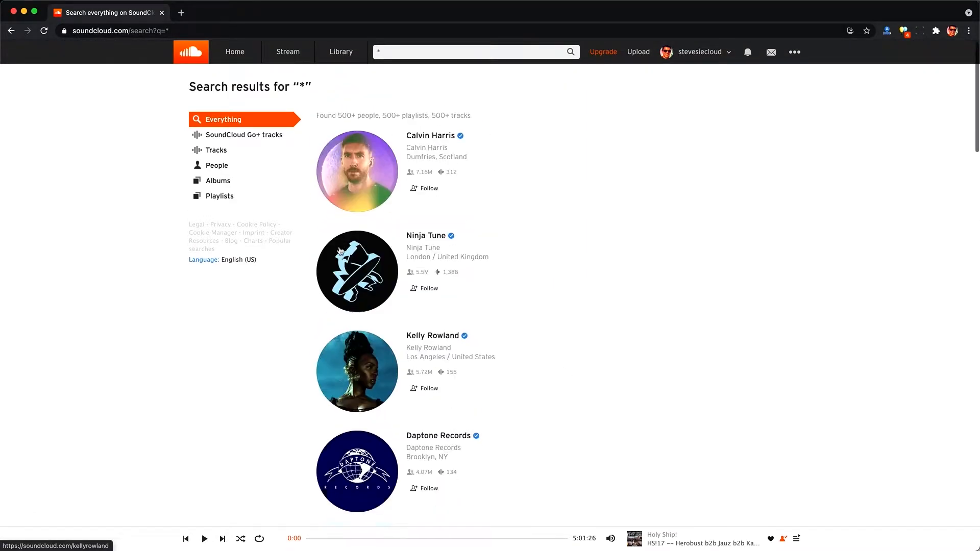
click(230, 168)
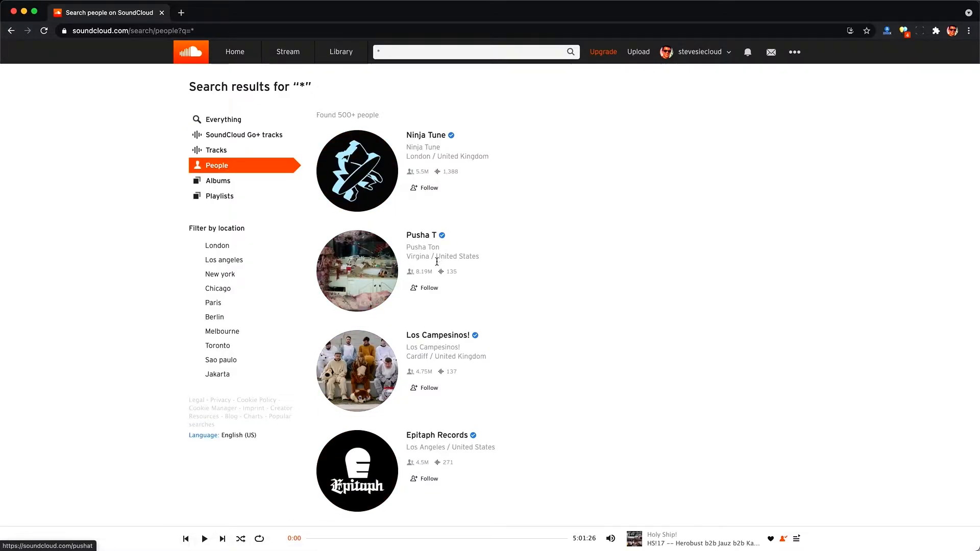
scroll(437, 265, down, 10)
scroll(438, 265, up, 3)
scroll(437, 265, up, 5)
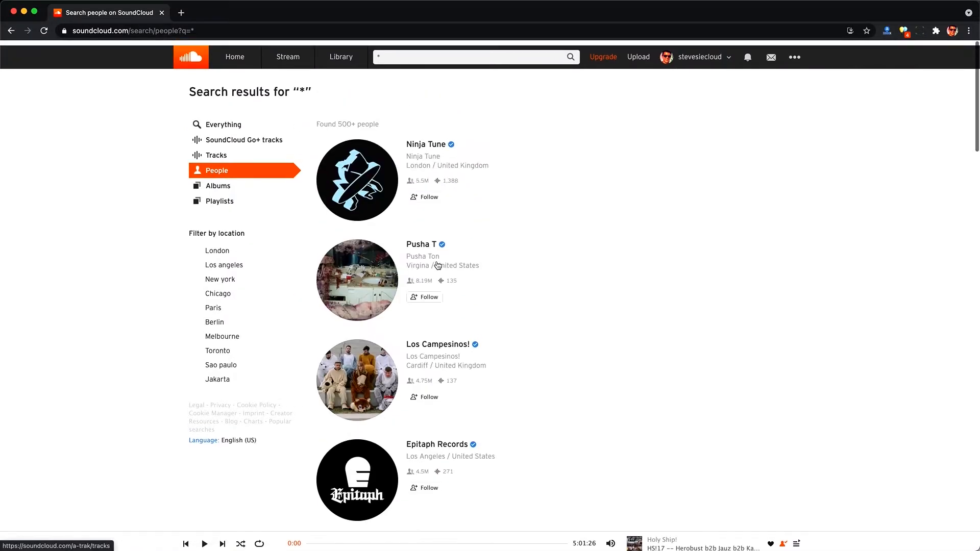
Start a fresh network recording in the browser's developer tools by clearing the request log and reloading the people search page
right_click(98, 249)
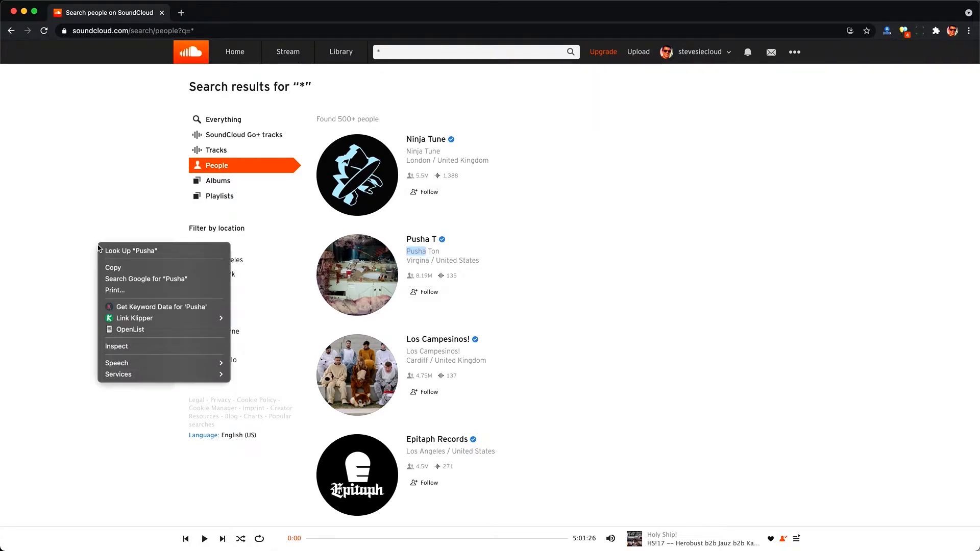
click(123, 344)
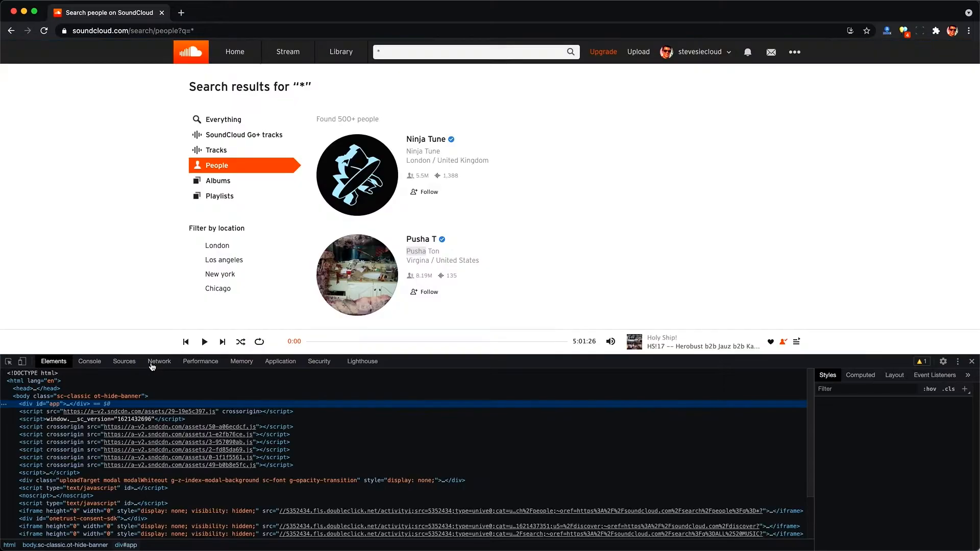
click(151, 364)
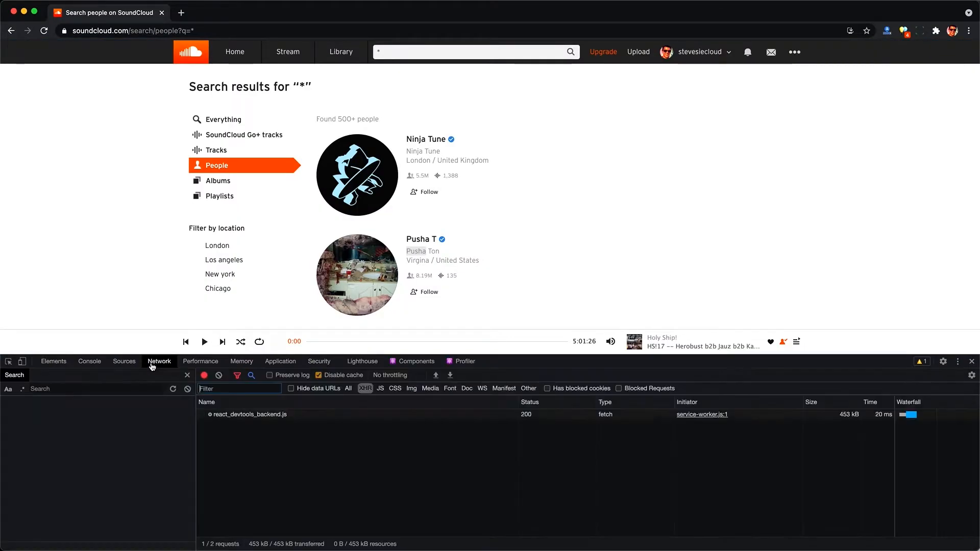
click(218, 376)
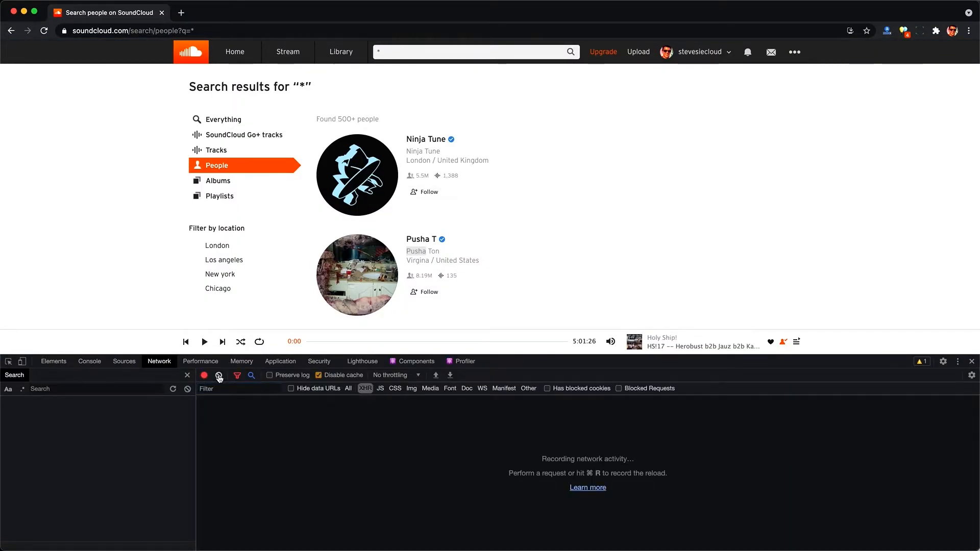
key(super+r)
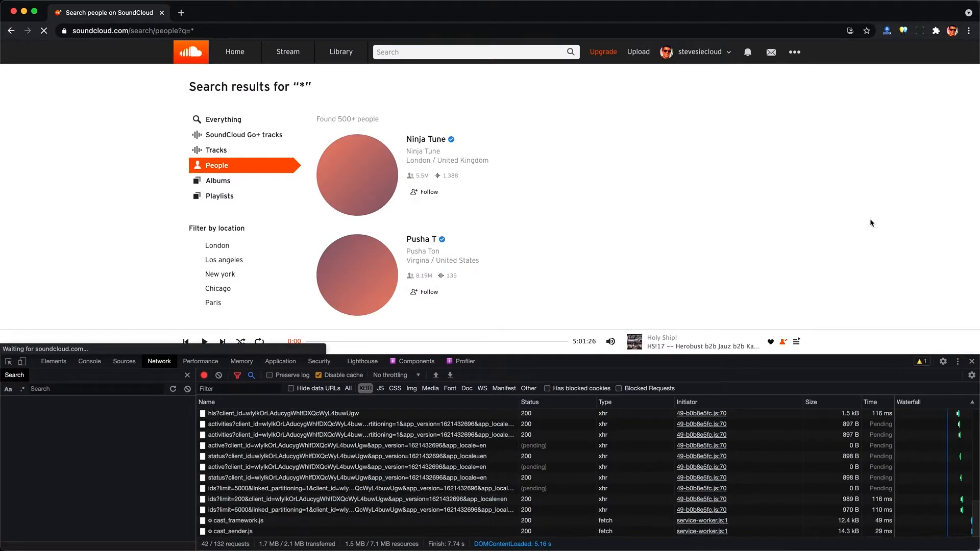
Load many further batches of people results so that their requests are captured in the network log
scroll(871, 220, down, 20)
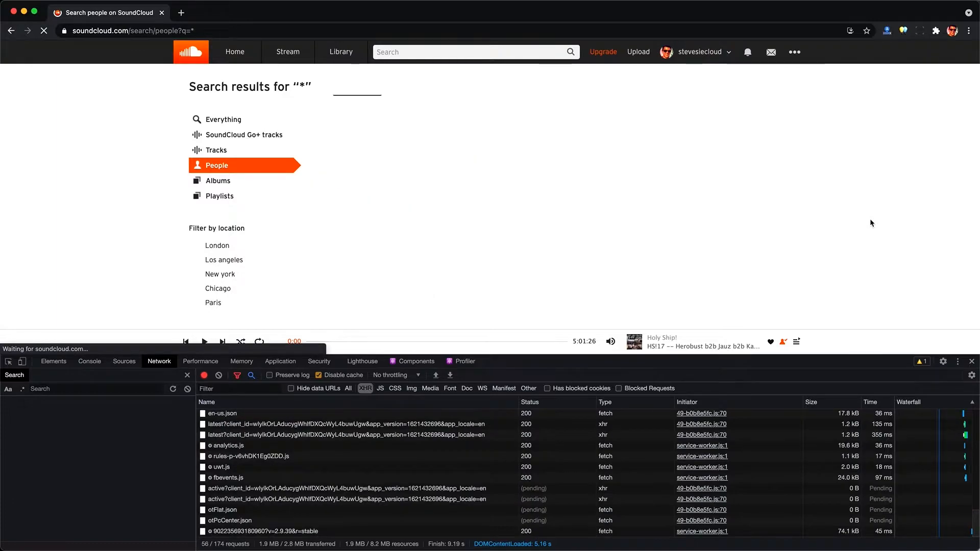
scroll(871, 223, down, 10)
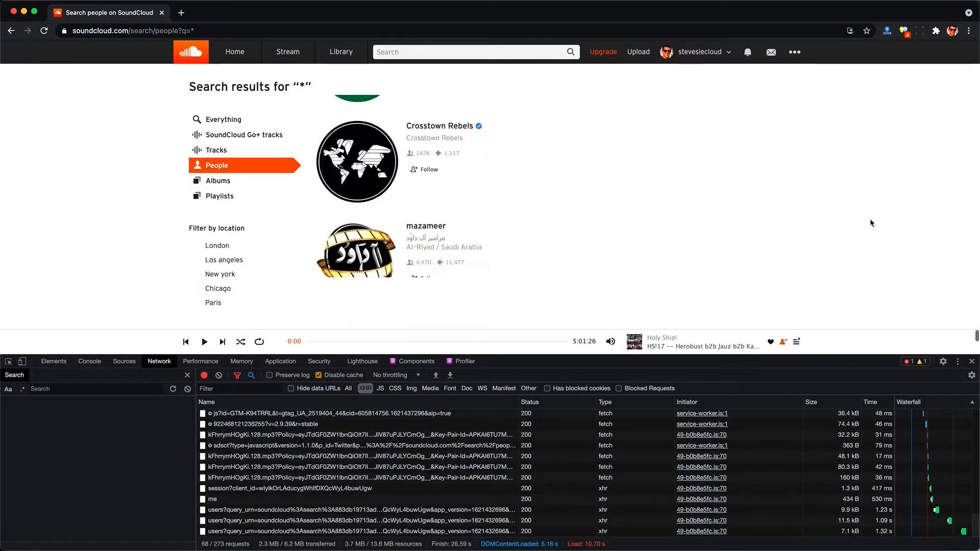
scroll(871, 221, down, 10)
scroll(870, 222, down, 10)
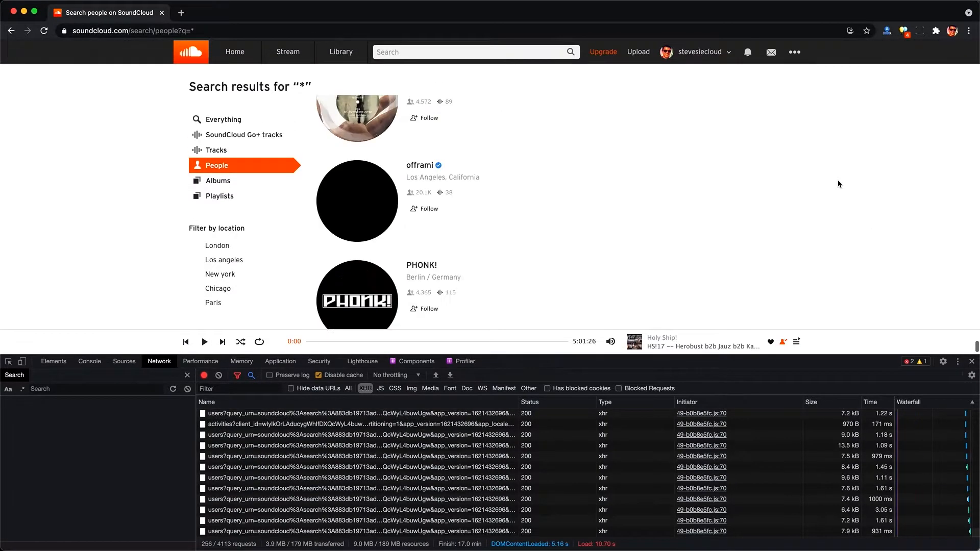
scroll(838, 184, down, 2)
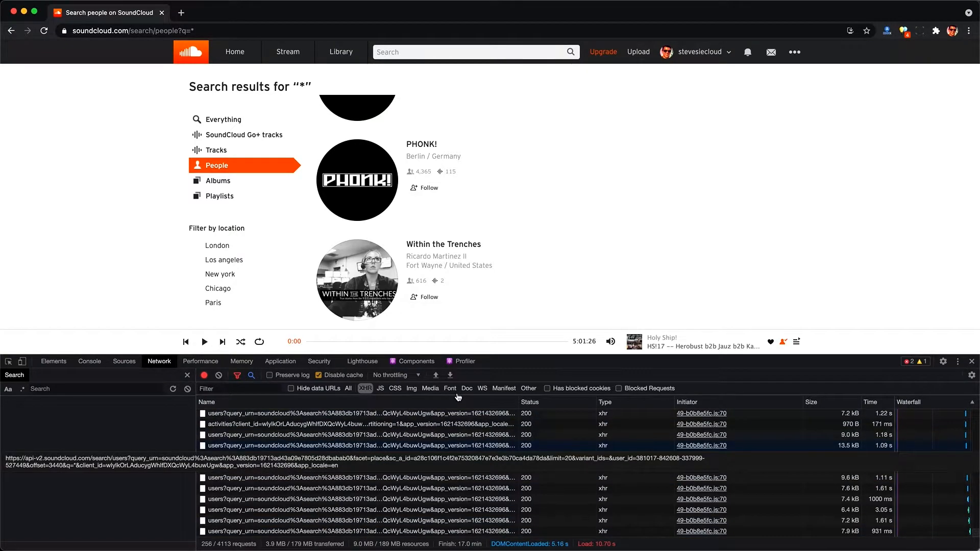
Export the captured network traffic to the Desktop as the HAR file soundcloud.com.har
click(451, 377)
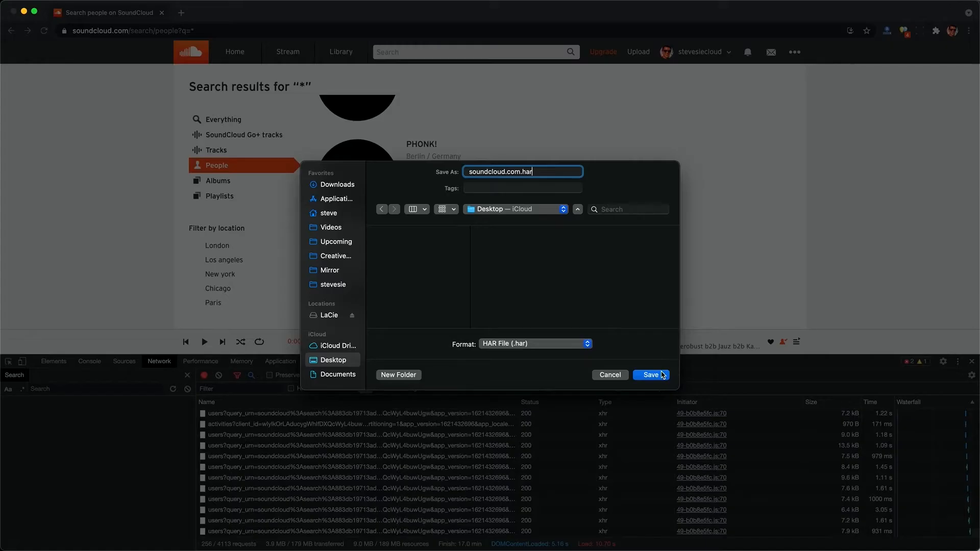
click(658, 378)
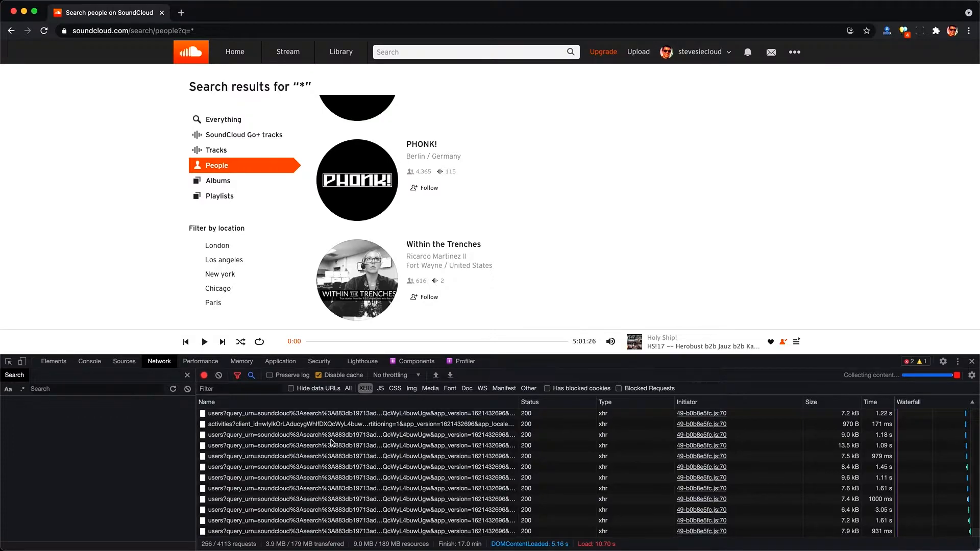
Examine one captured users search request: the first record in its response collection, including followers_count, and the request URL in its headers
click(298, 470)
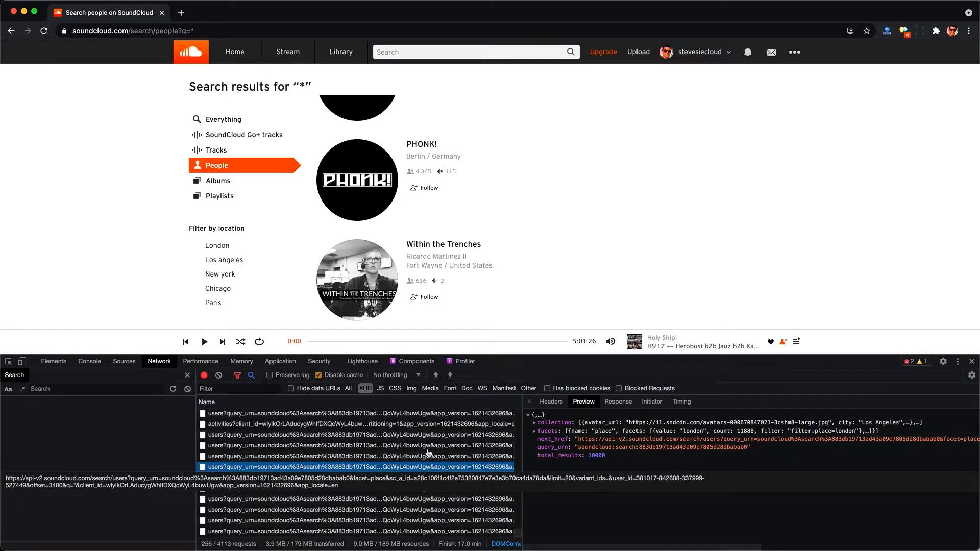
click(534, 424)
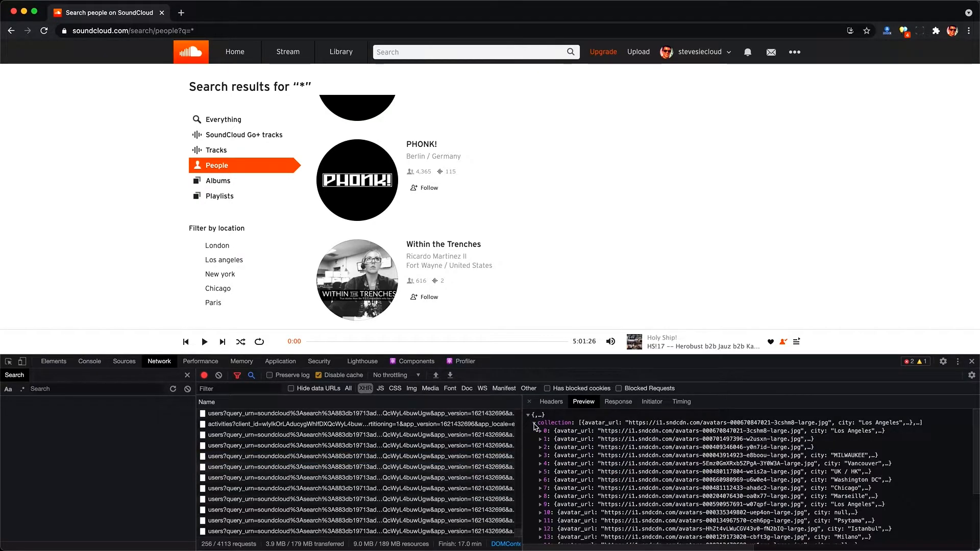
click(541, 431)
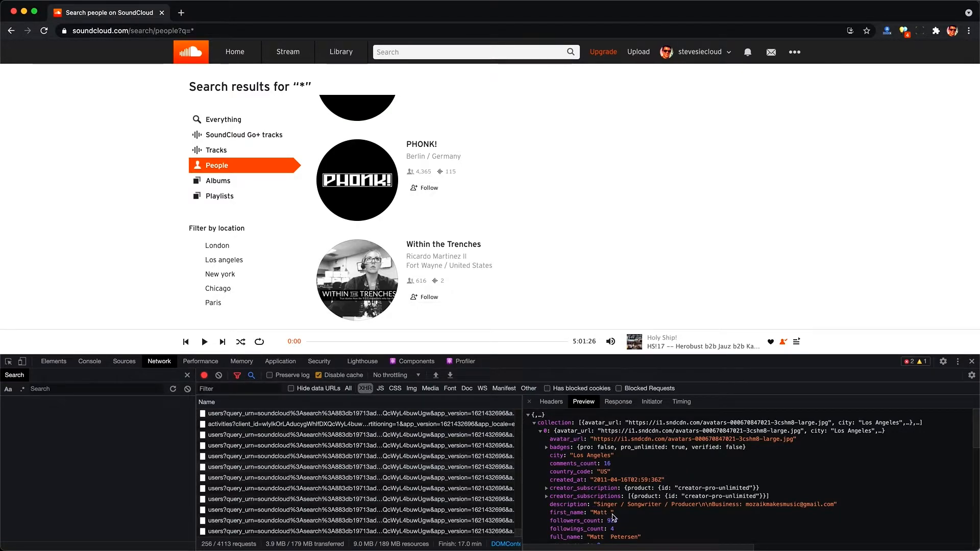
scroll(624, 518, down, 2)
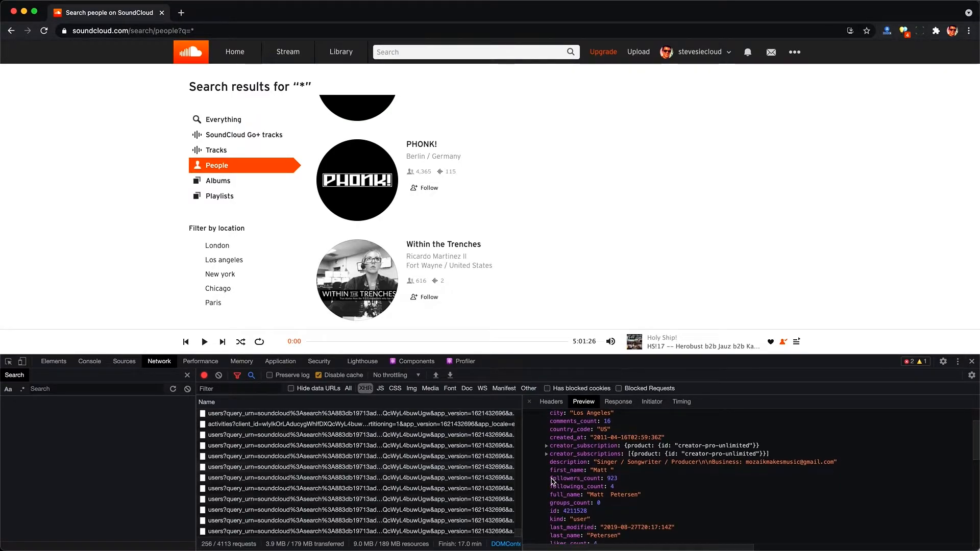
drag(564, 481, 622, 482)
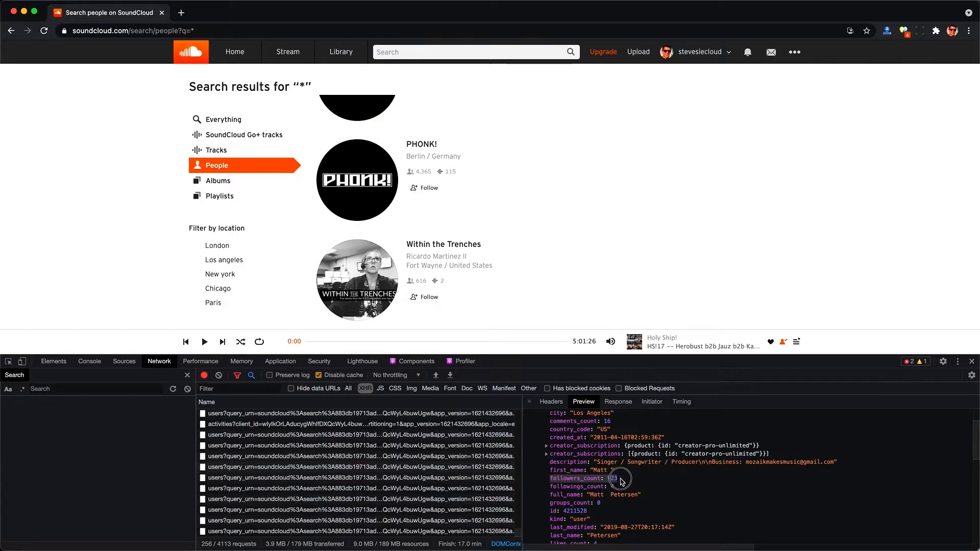
click(622, 482)
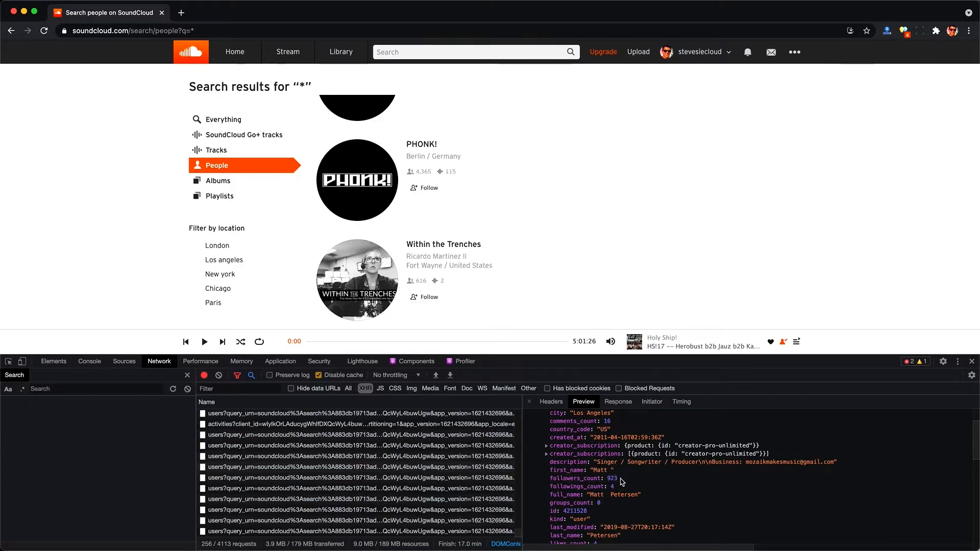
click(551, 402)
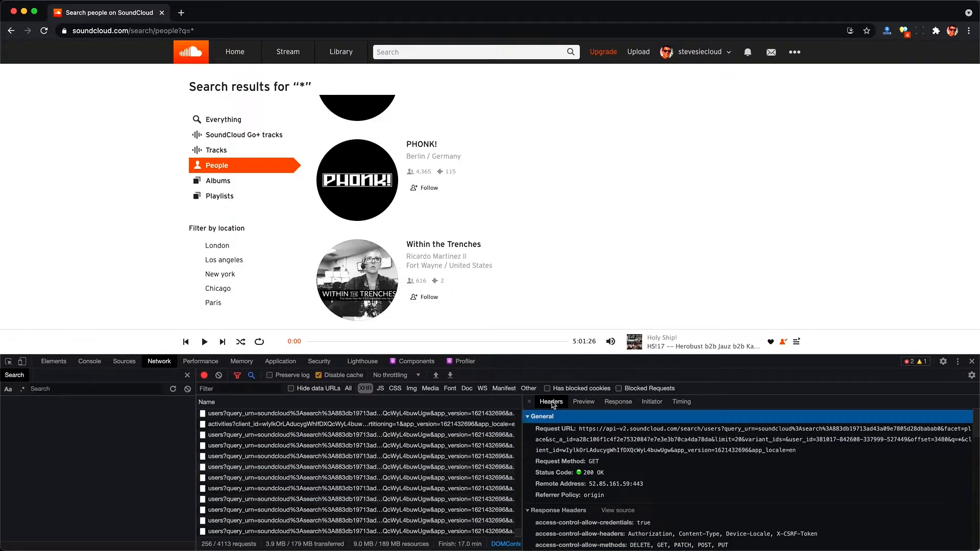
triple_click(583, 432)
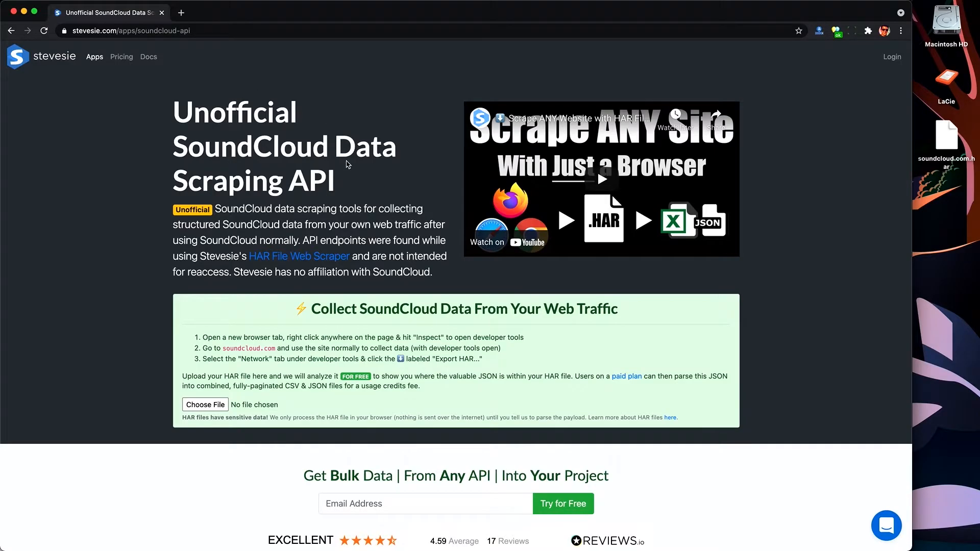
Check the size of the exported soundcloud.com.har file with a quick preview from the desktop
double_click(278, 154)
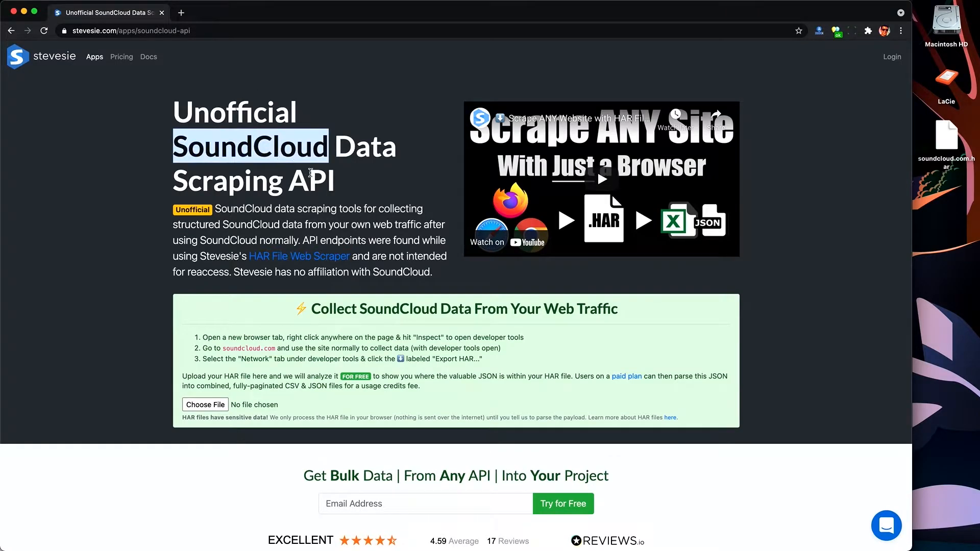
click(311, 172)
click(947, 134)
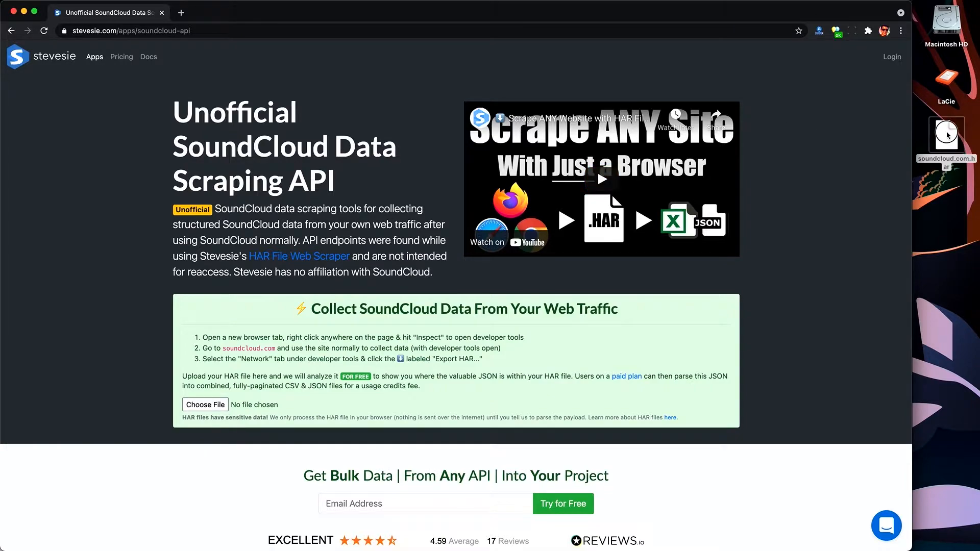
key(space)
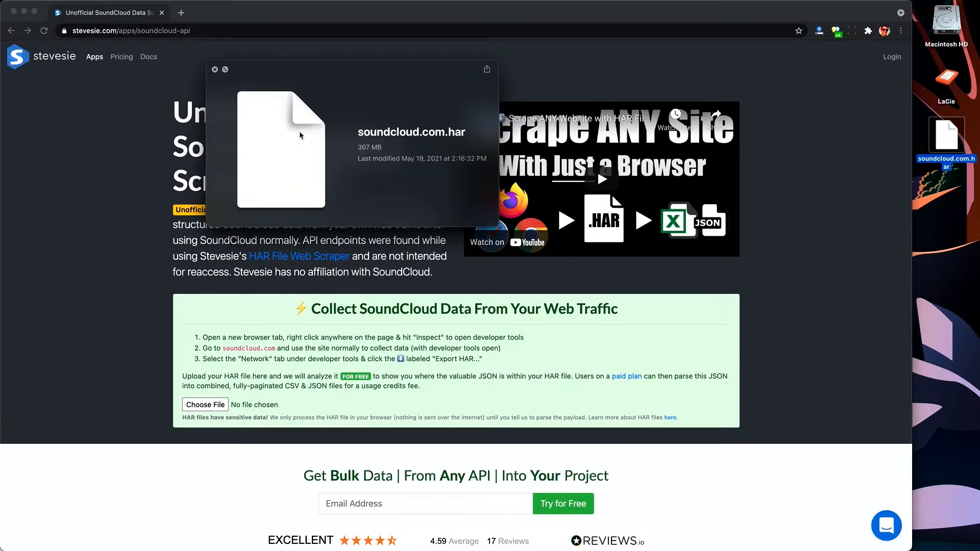
key(space)
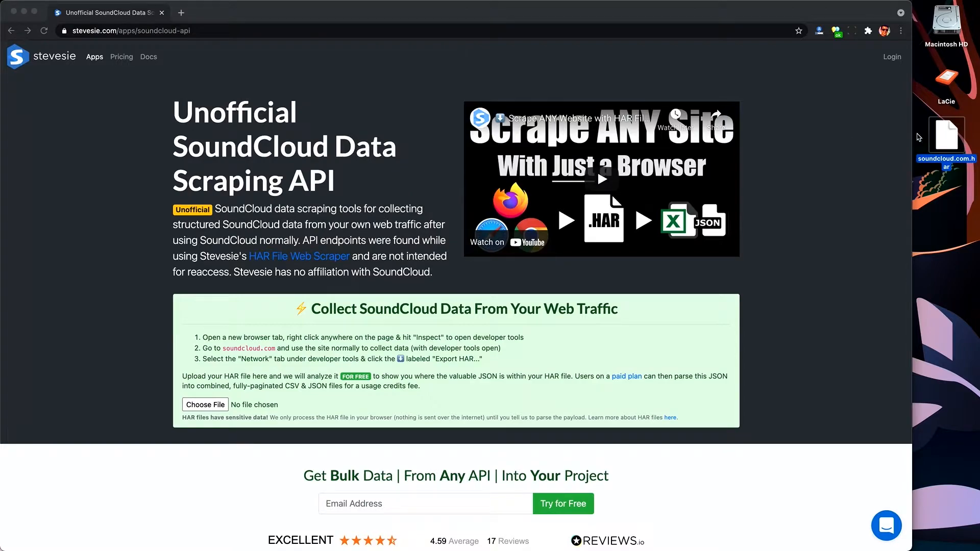
Upload soundcloud.com.har from the desktop to Stevesie's SoundCloud scraping page and review the detected /search/users requests
drag(952, 131, 680, 344)
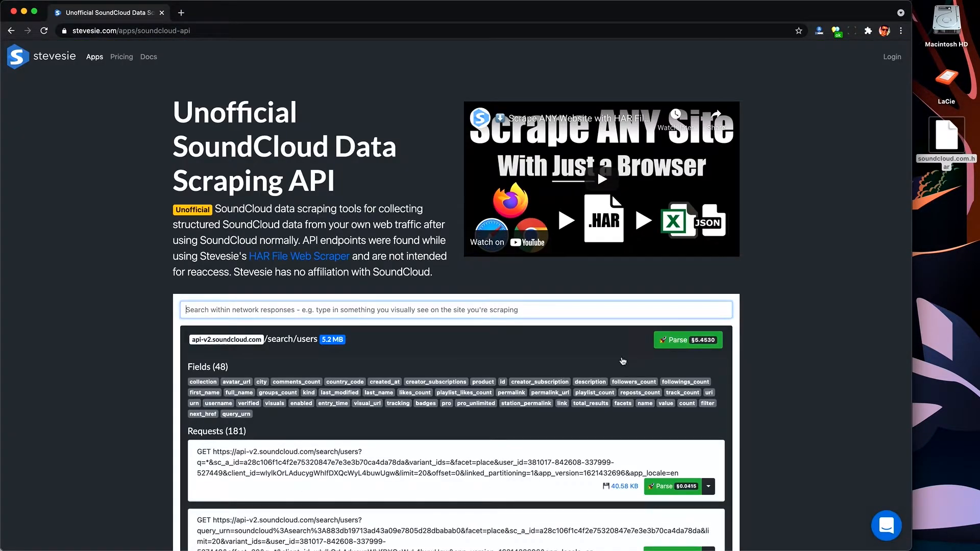
scroll(623, 361, down, 5)
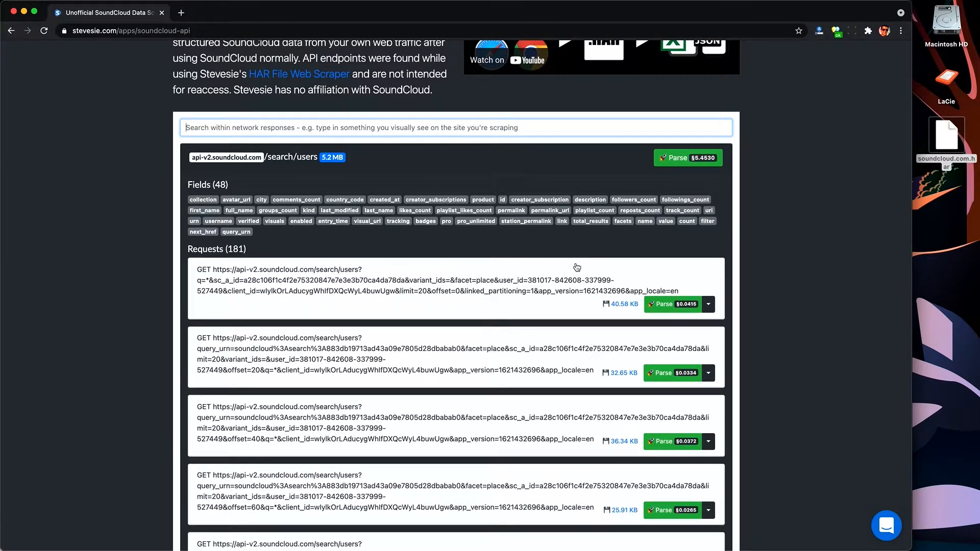
Download the raw response of the first /search/users request and open raw_response.json to examine the first user's comments_count field
click(623, 304)
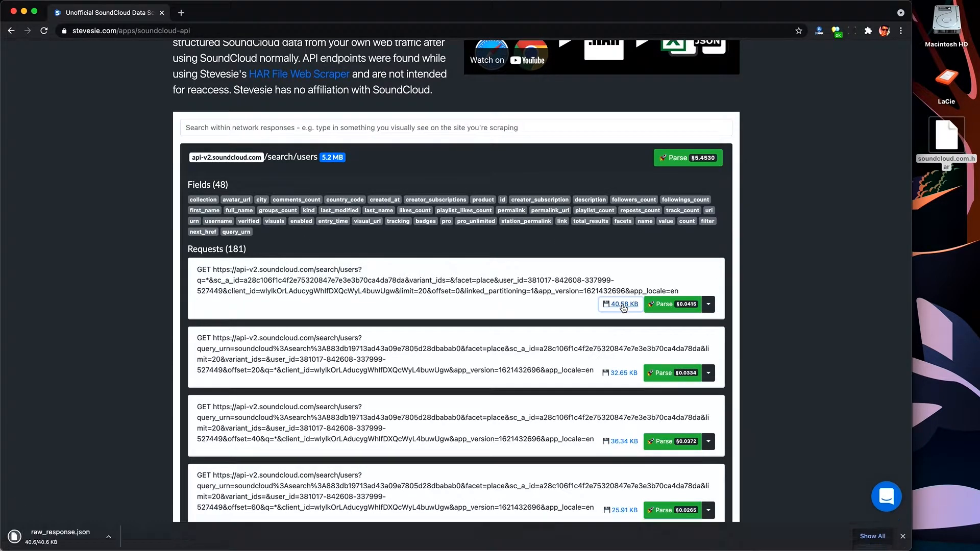
click(57, 537)
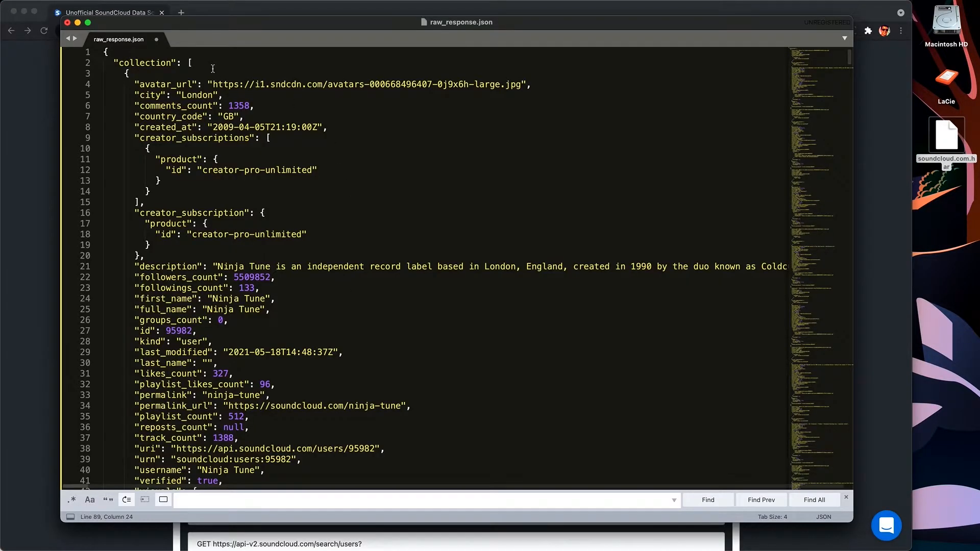
drag(135, 107, 257, 107)
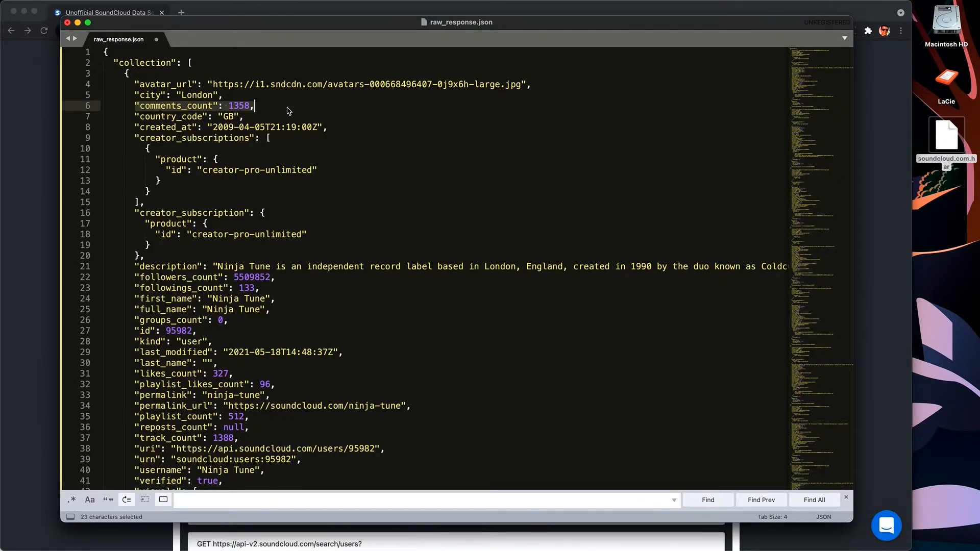
Examine the first user's fields in raw_response.json, including country_code, city, description, followers_count, likes_count and playlist_count, through to the end of the record
click(279, 113)
drag(135, 116, 262, 116)
click(271, 117)
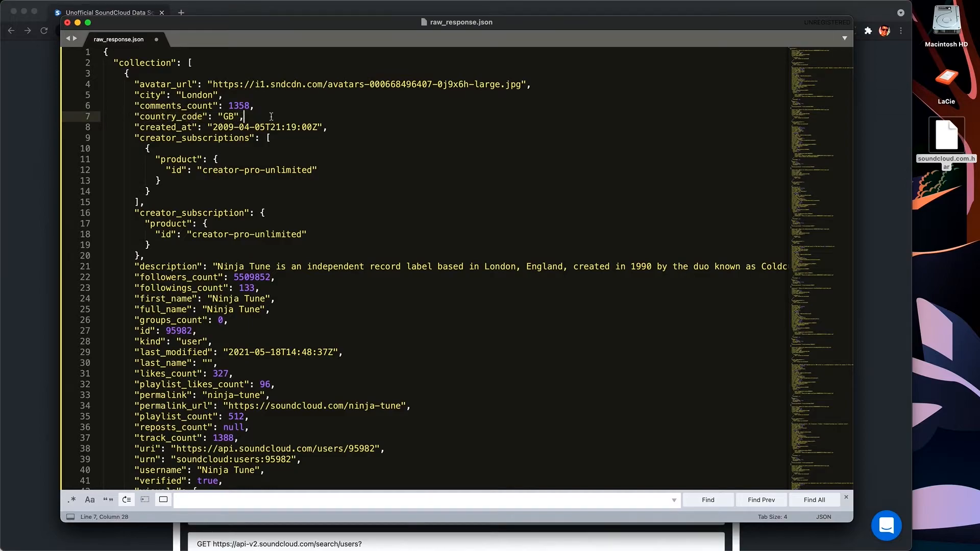
drag(130, 96, 225, 96)
click(233, 96)
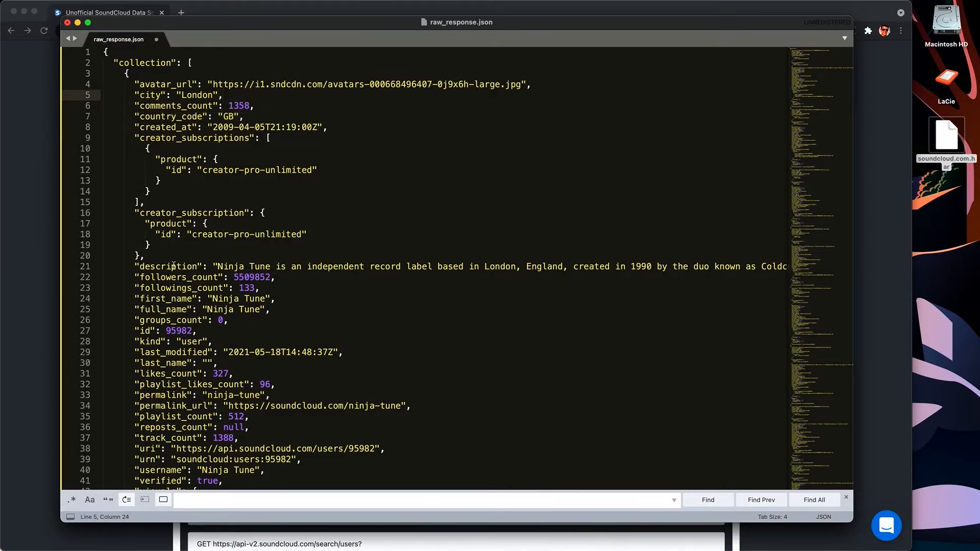
triple_click(173, 265)
double_click(163, 278)
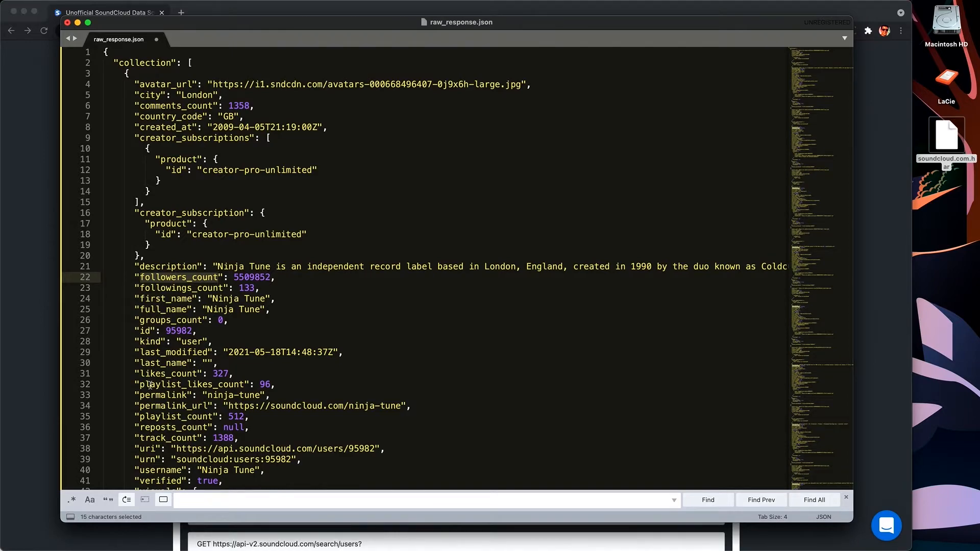
double_click(150, 384)
double_click(152, 372)
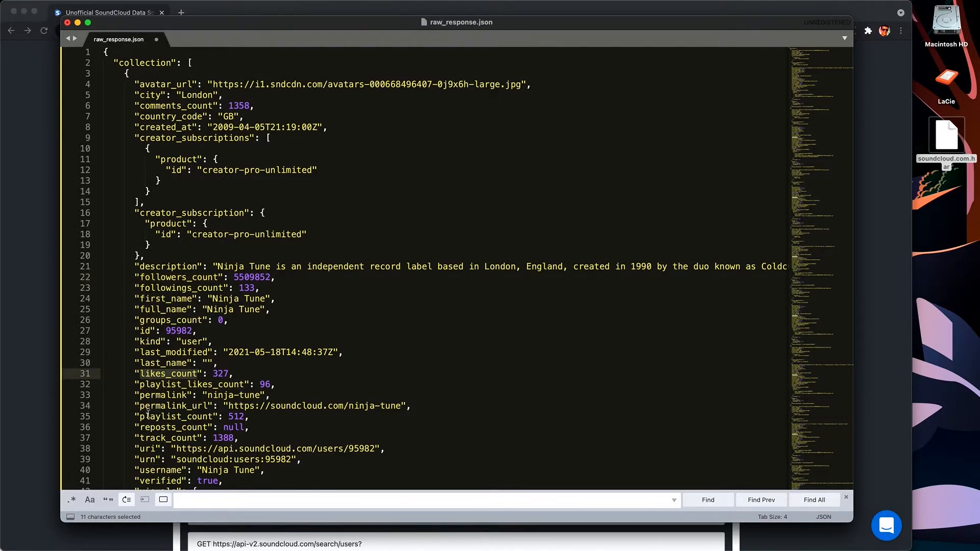
double_click(148, 416)
scroll(147, 414, down, 5)
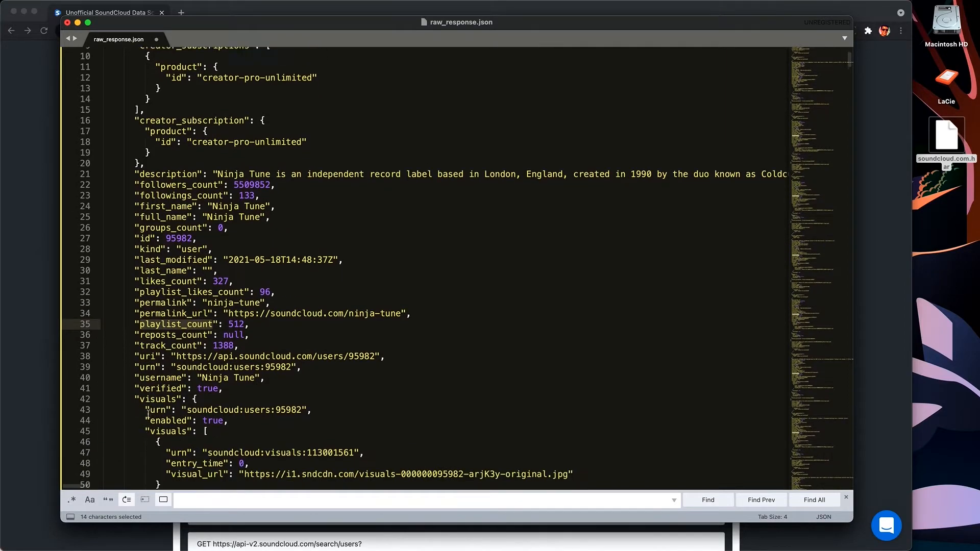
scroll(148, 414, down, 5)
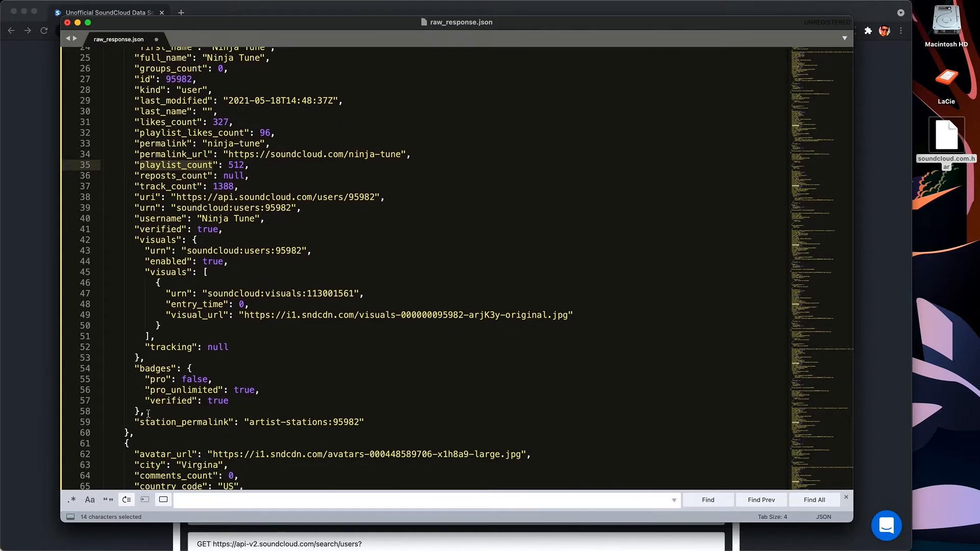
Return to Stevesie's SoundCloud page in the browser and parse all /search/users requests together
key(super+Tab)
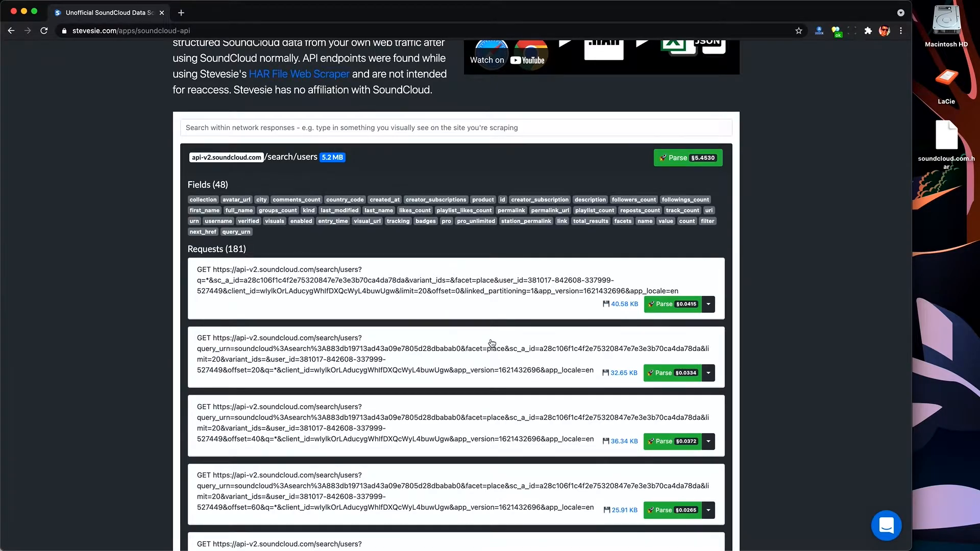
scroll(491, 343, down, 10)
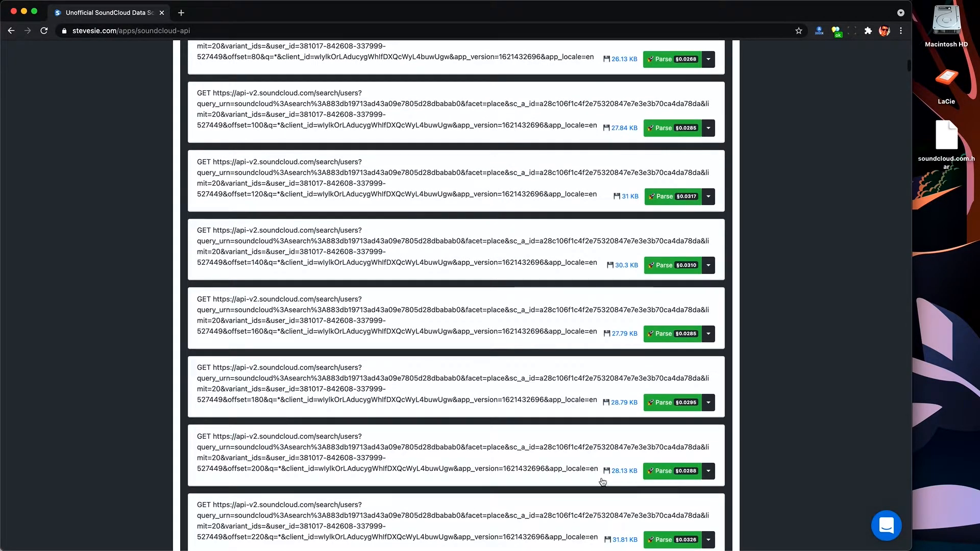
scroll(605, 314, up, 10)
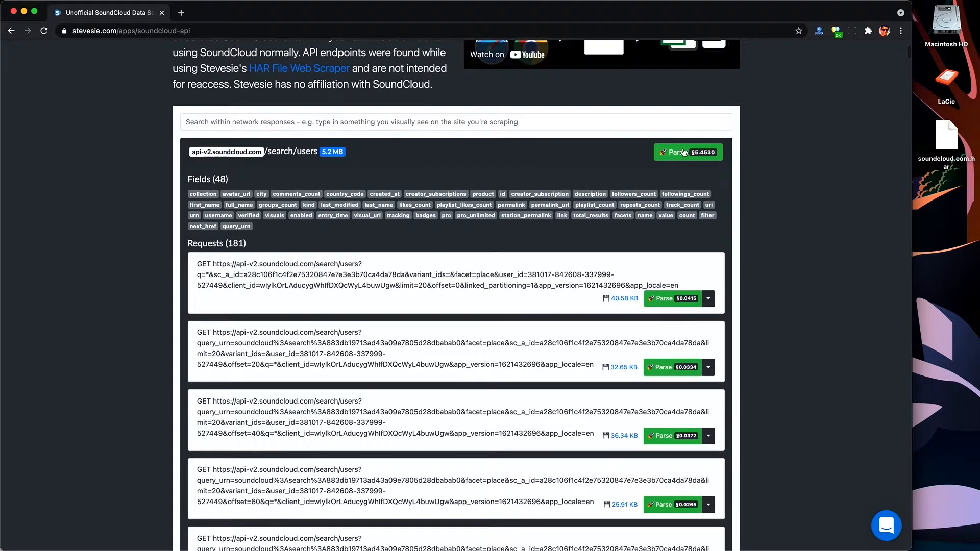
click(681, 154)
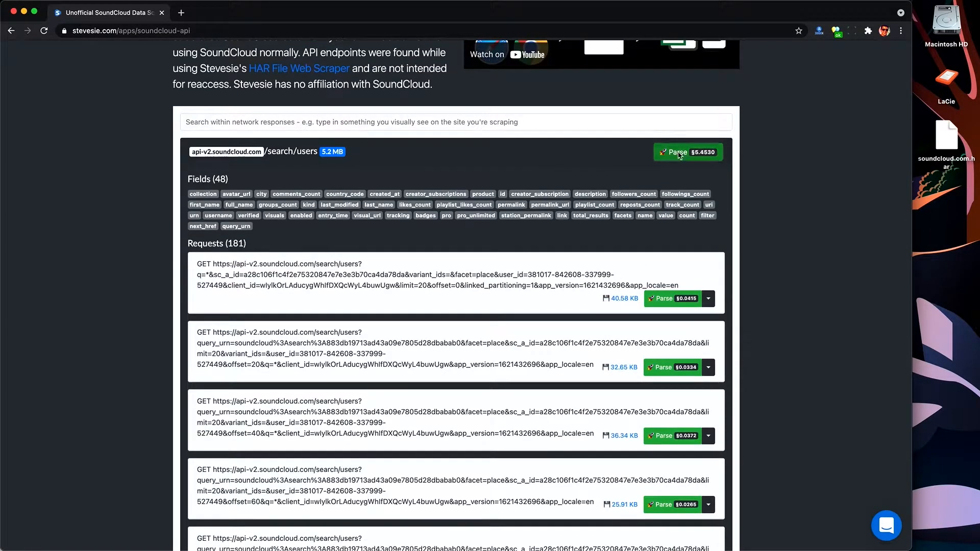
key(Return)
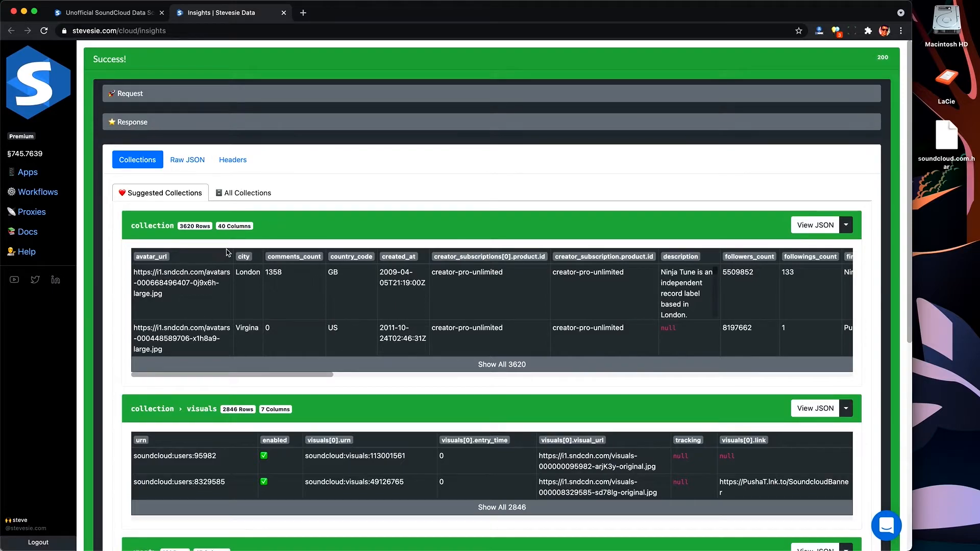
Examine the suggested user collection's table across its columns, including city, description, followers_count and followings_count
click(210, 226)
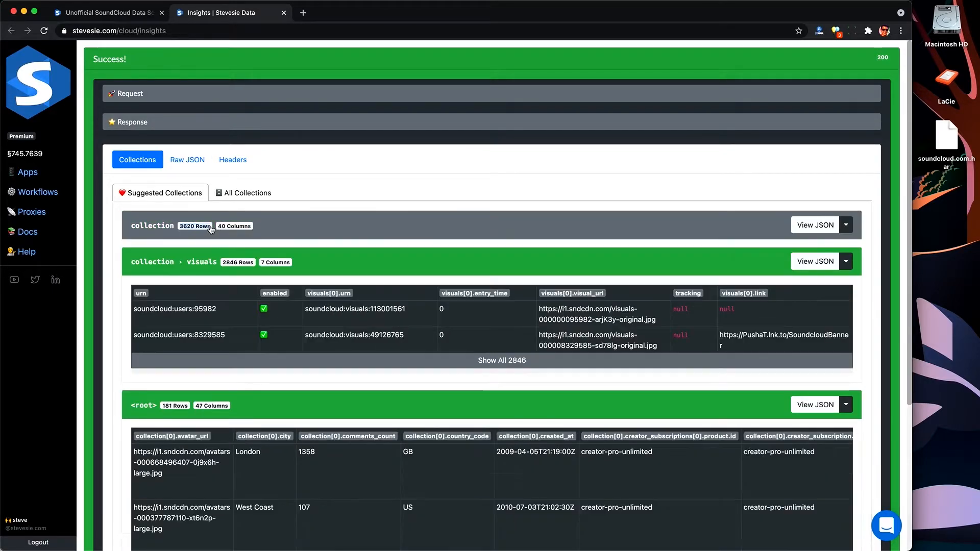
click(267, 227)
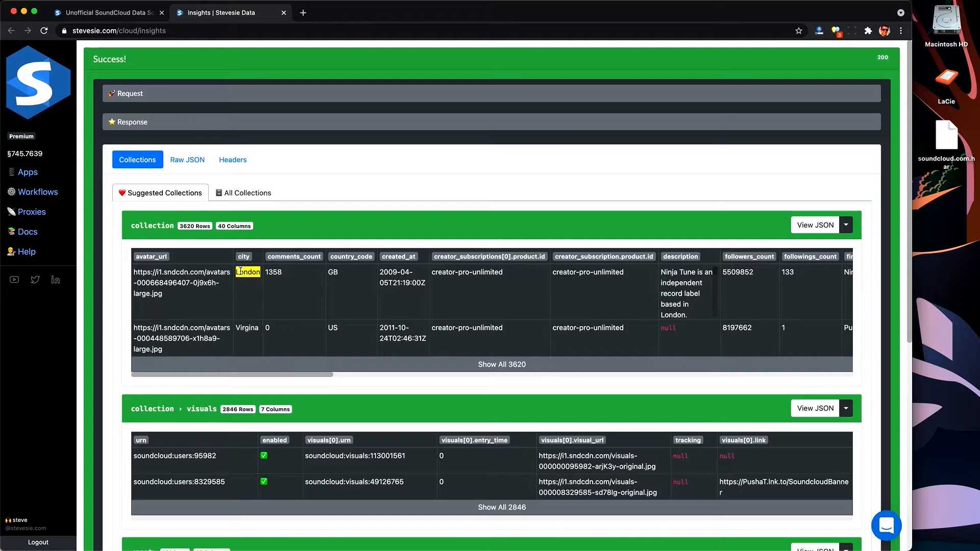
scroll(461, 292, right, 5)
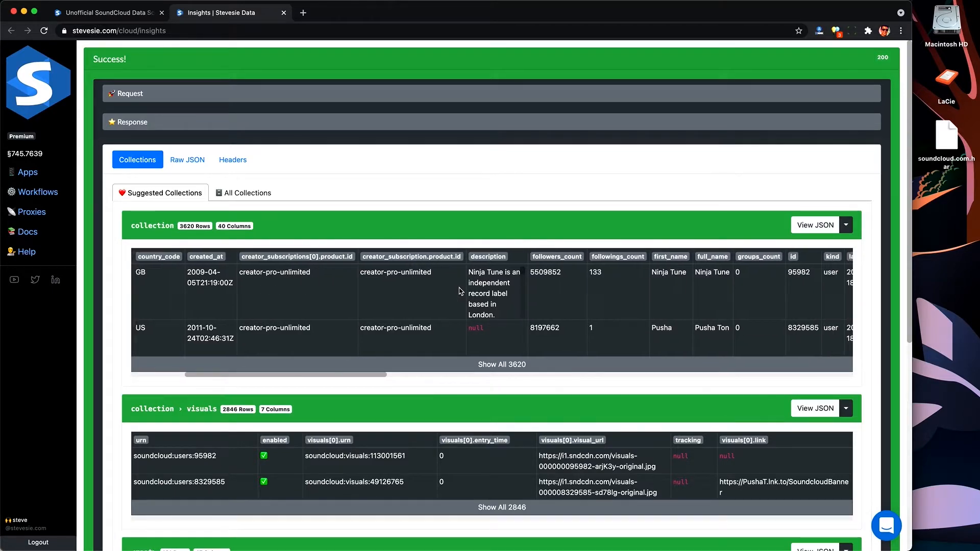
triple_click(482, 284)
double_click(587, 272)
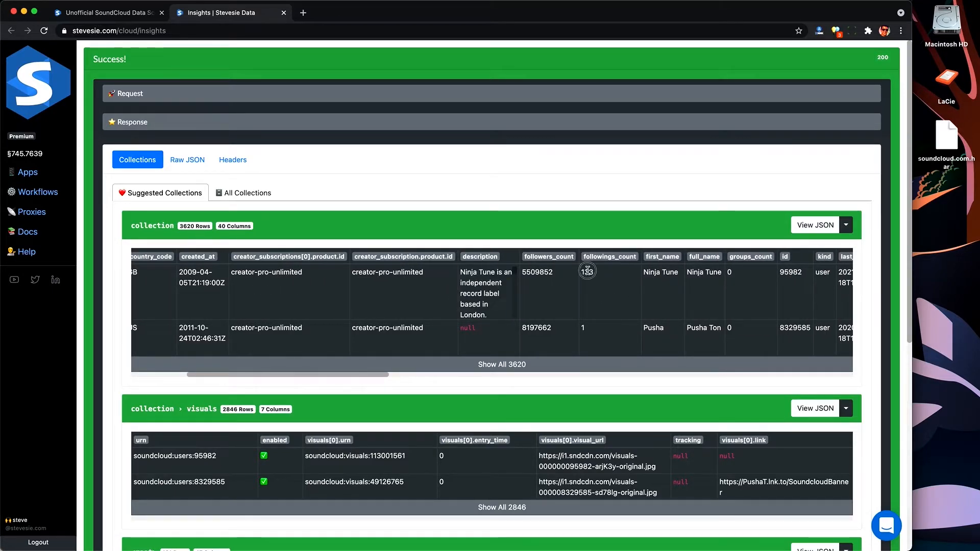
double_click(537, 272)
scroll(639, 292, right, 3)
scroll(639, 291, right, 10)
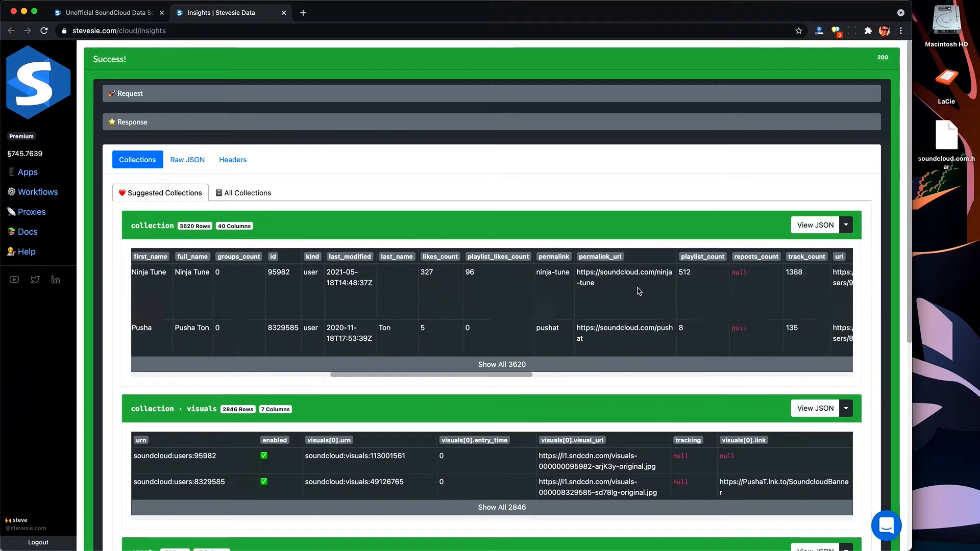
Download the user collection as an expanded CSV and look through its rows and columns in Excel
click(848, 229)
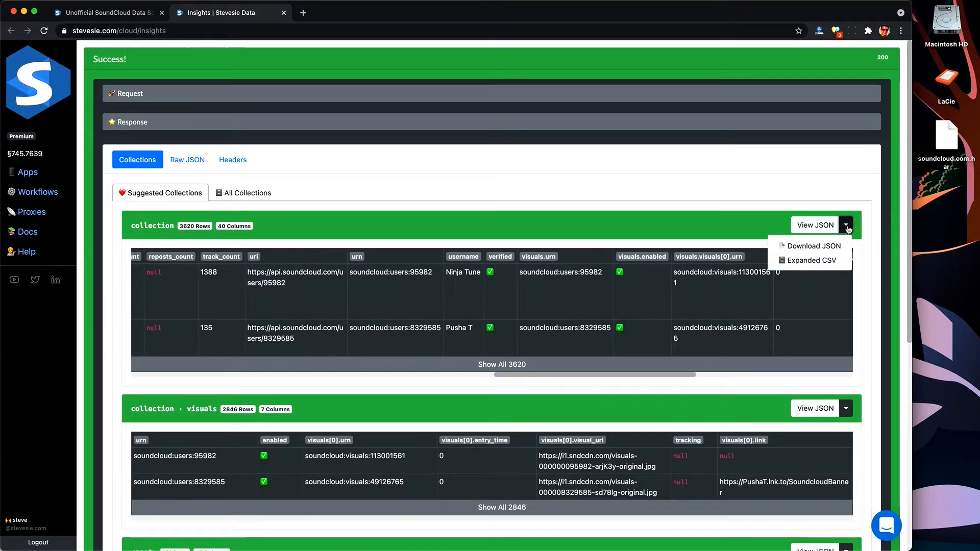
click(831, 261)
scroll(526, 243, right, 15)
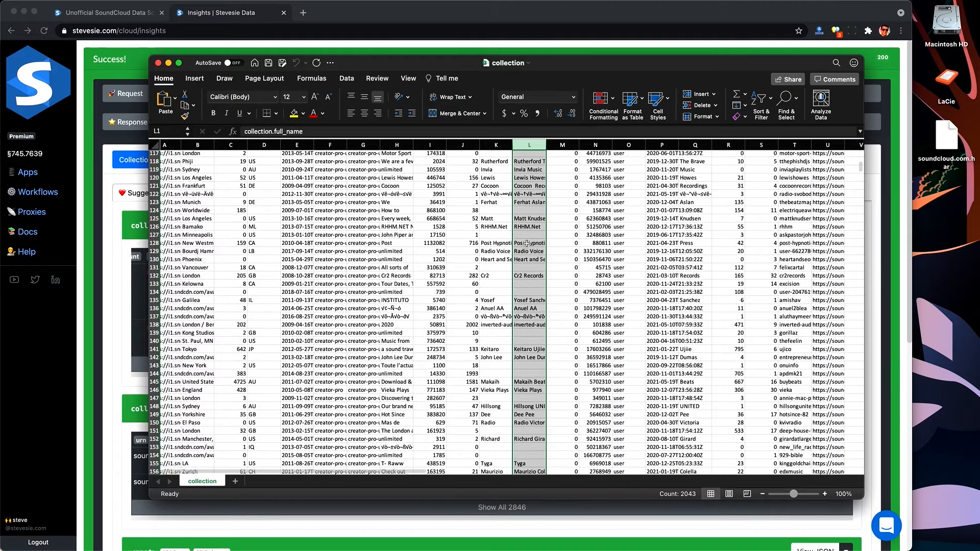
scroll(361, 185, up, 3)
scroll(361, 185, left, 10)
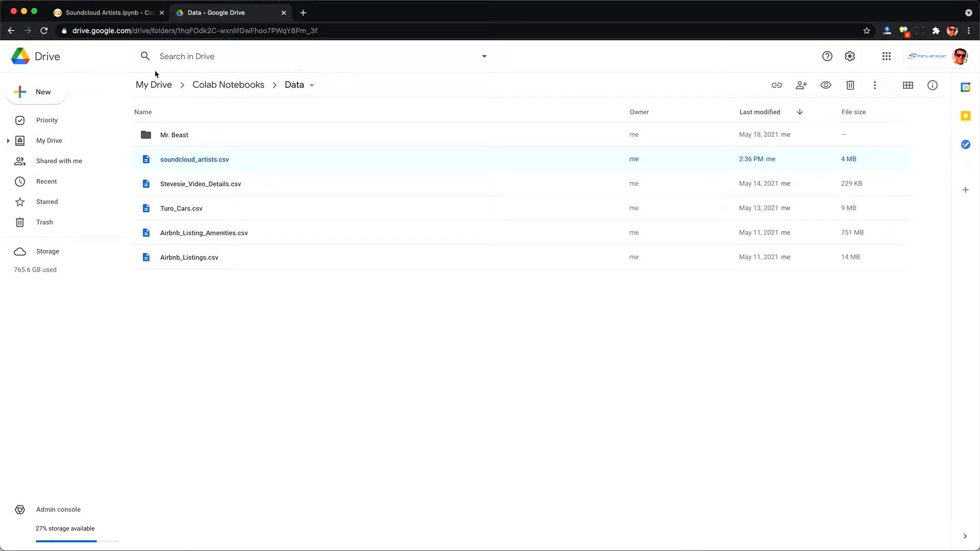
In Soundcloud Artists.ipynb, run the cell that loads soundcloud_artists.csv without duplicate permalinks, and review the preview's columns, including followers_count
click(105, 16)
drag(199, 122, 46, 108)
click(233, 198)
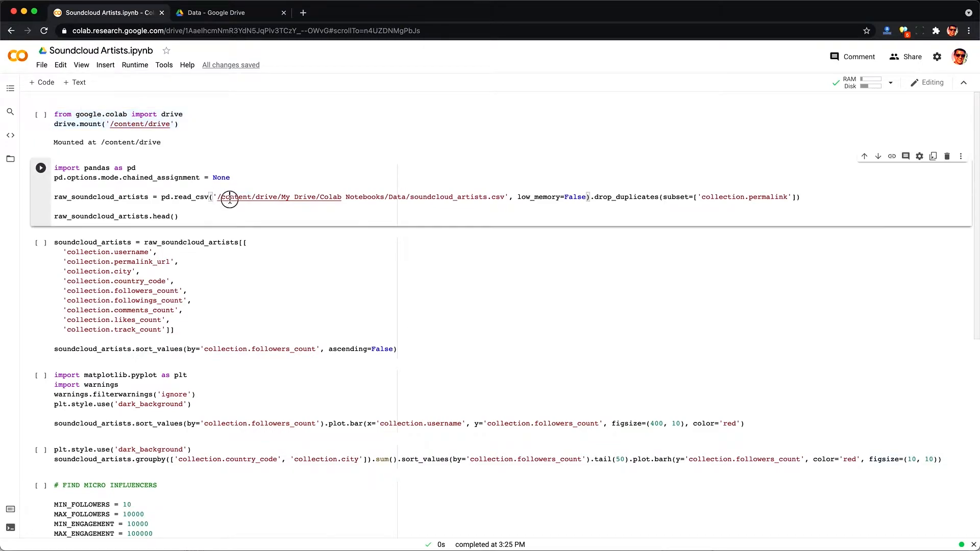
triple_click(230, 198)
click(240, 214)
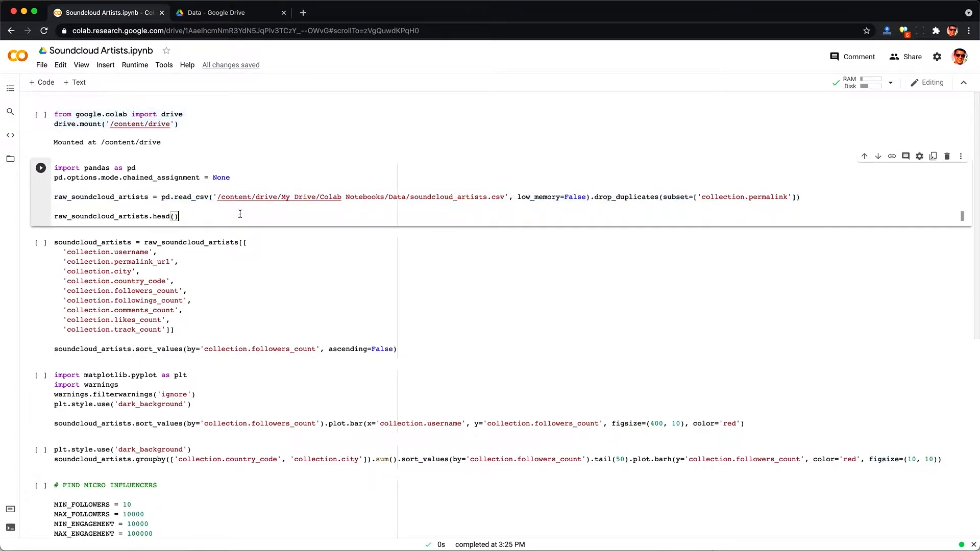
key(ctrl+Return)
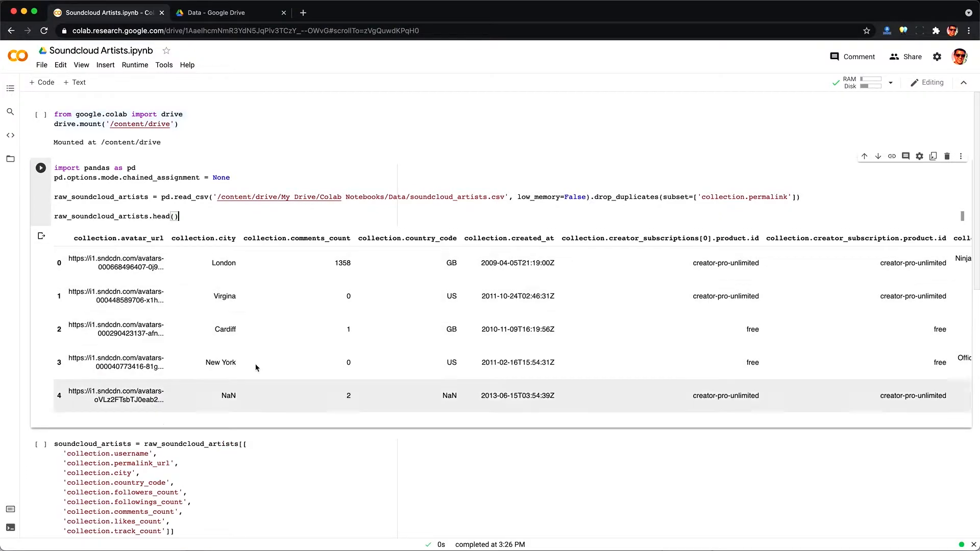
scroll(530, 314, right, 5)
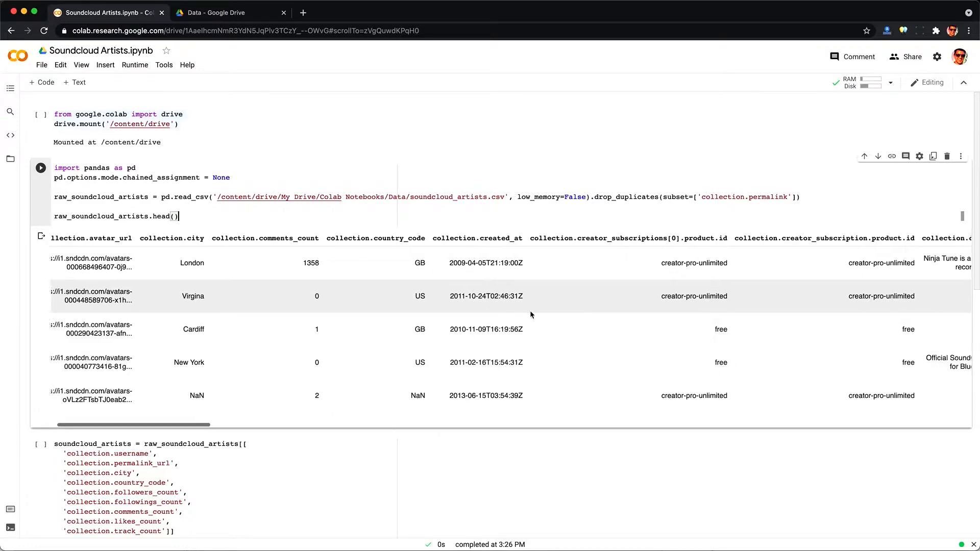
scroll(531, 315, right, 5)
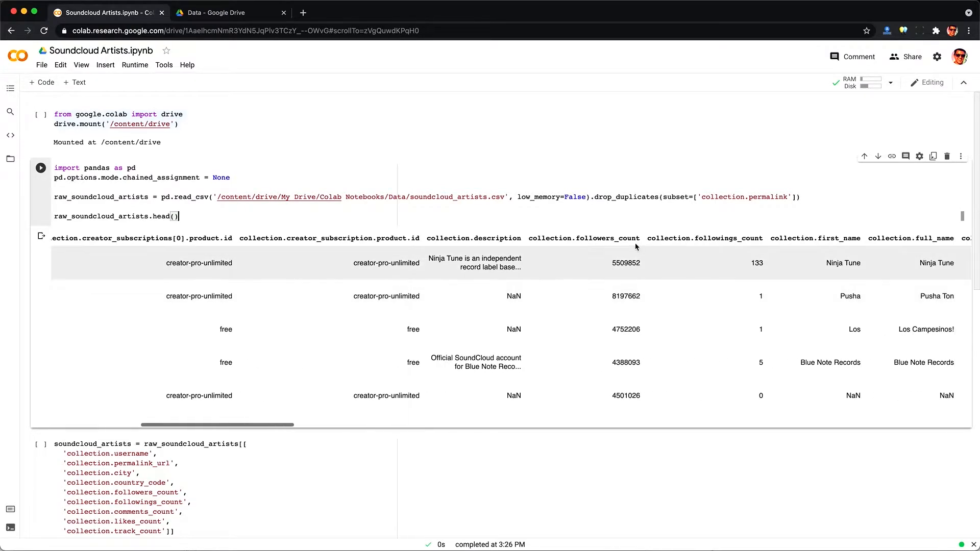
double_click(610, 237)
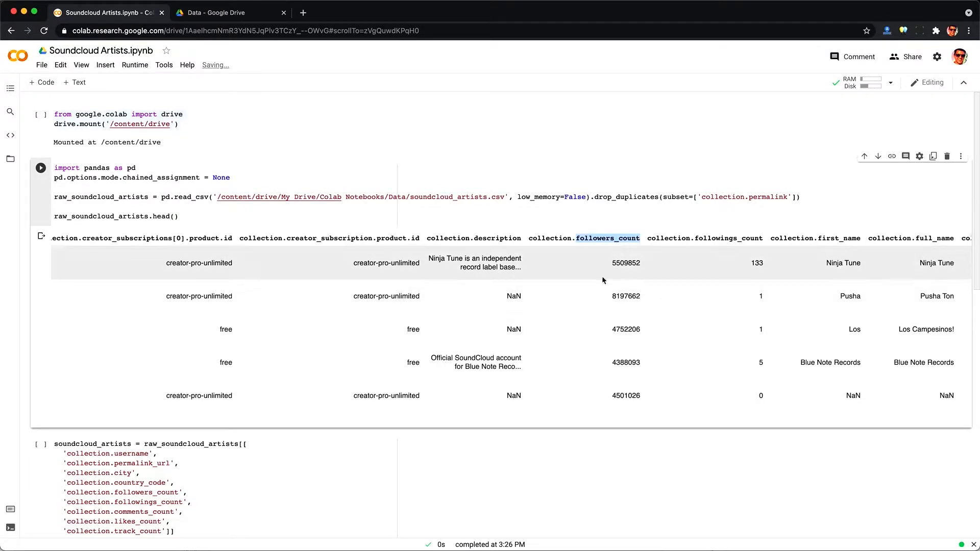
scroll(633, 265, right, 10)
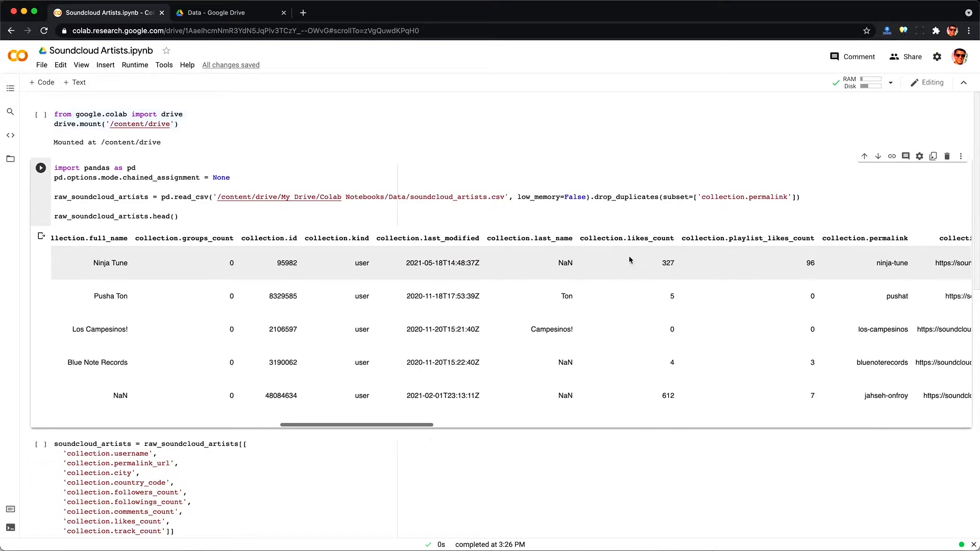
scroll(630, 261, right, 7)
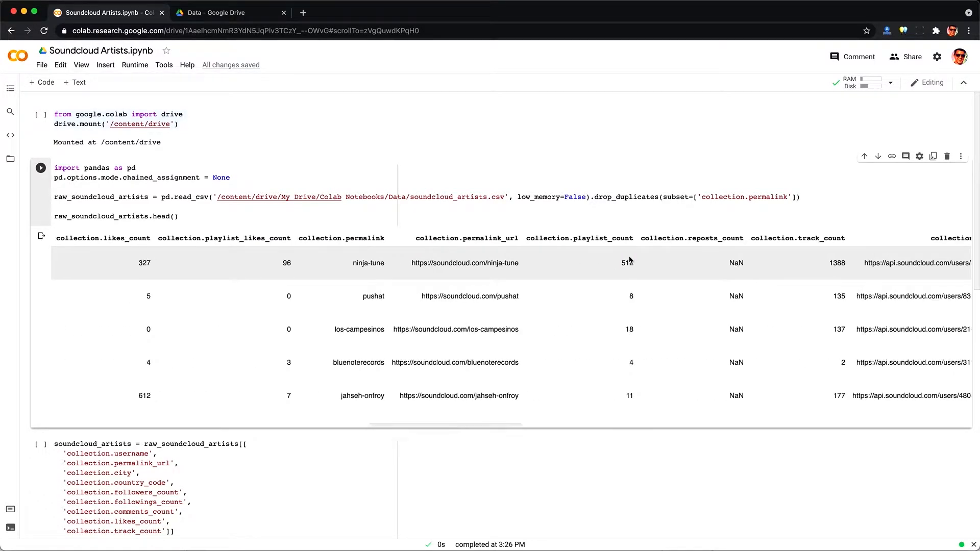
Run the cell that keeps the username-to-track_count columns as soundcloud_artists and sorts them by followers_count in descending order
scroll(608, 445, down, 5)
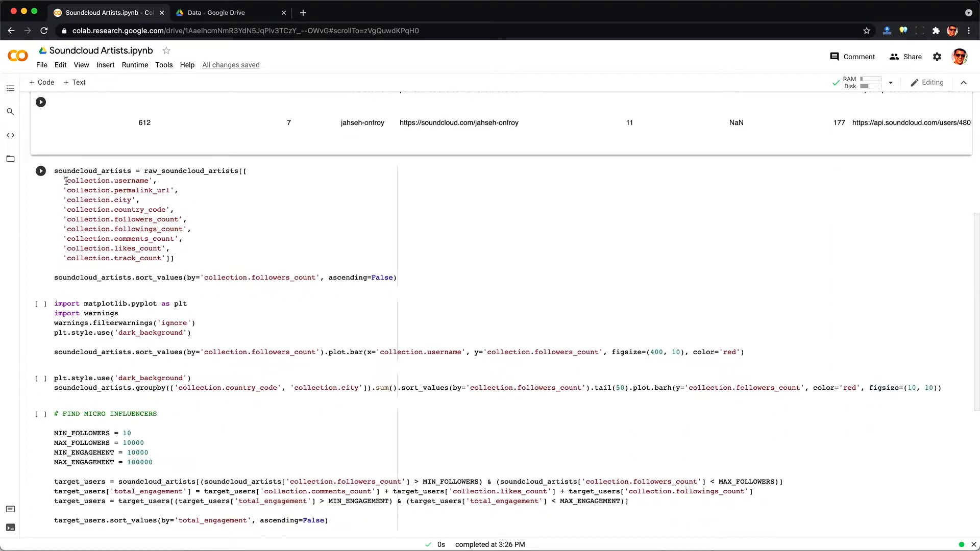
drag(65, 181, 197, 261)
click(198, 261)
key(ctrl+Return)
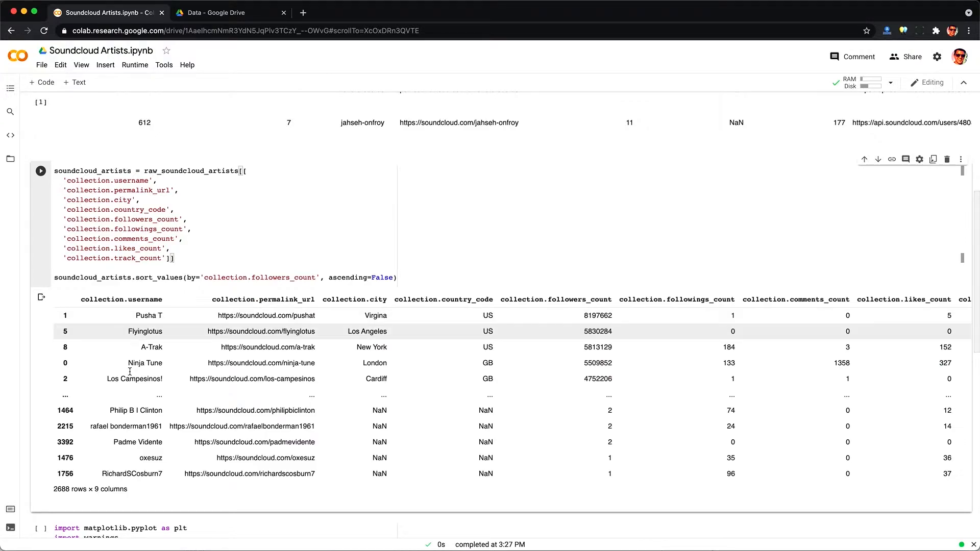
Open A-Trak's permalink URL in a new tab, check the profile's followers, following, likes and comments counts, and return to the notebook
drag(222, 348, 314, 345)
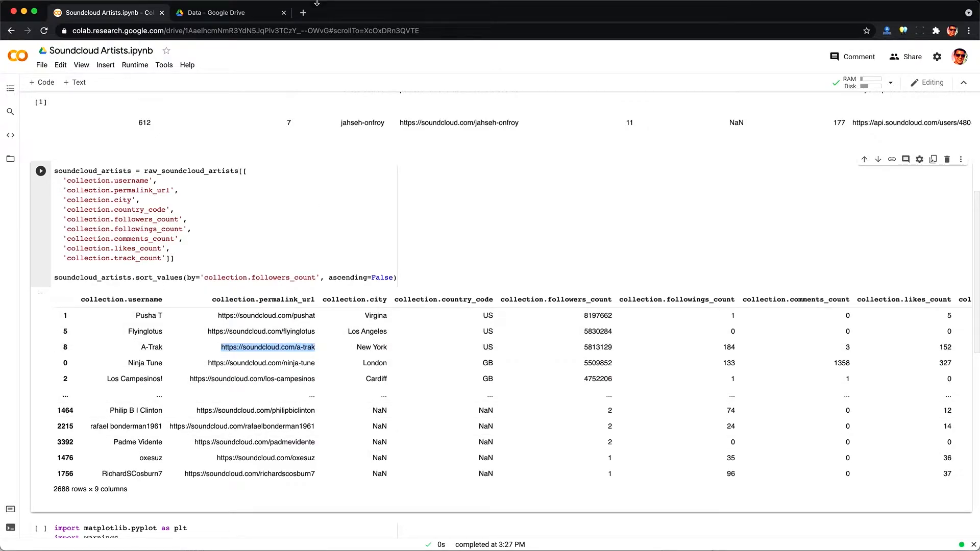
click(306, 14)
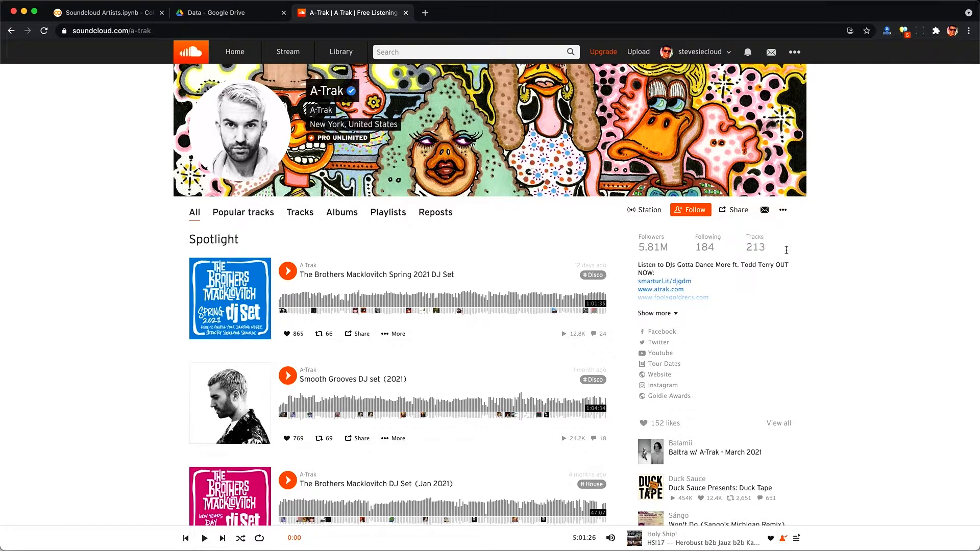
scroll(773, 261, down, 3)
scroll(773, 258, down, 1)
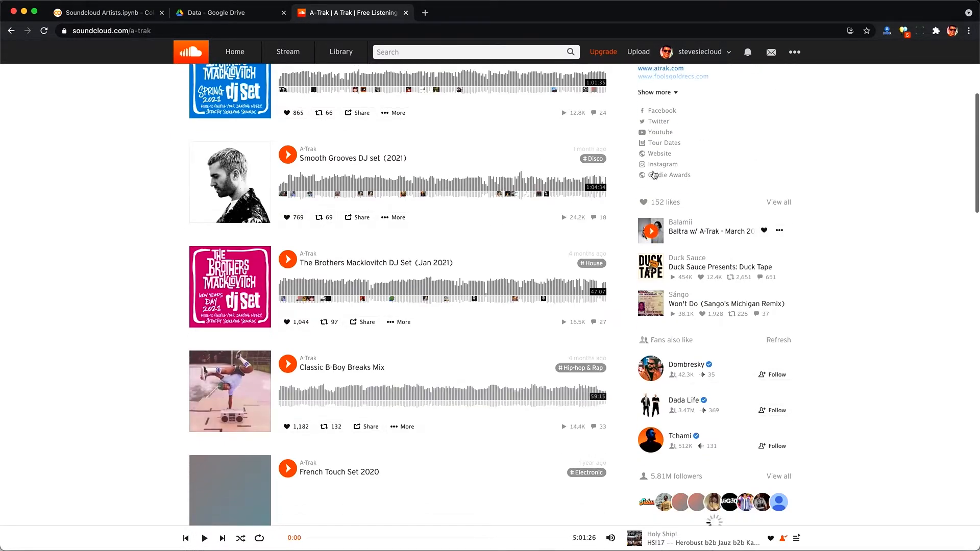
scroll(659, 233, down, 5)
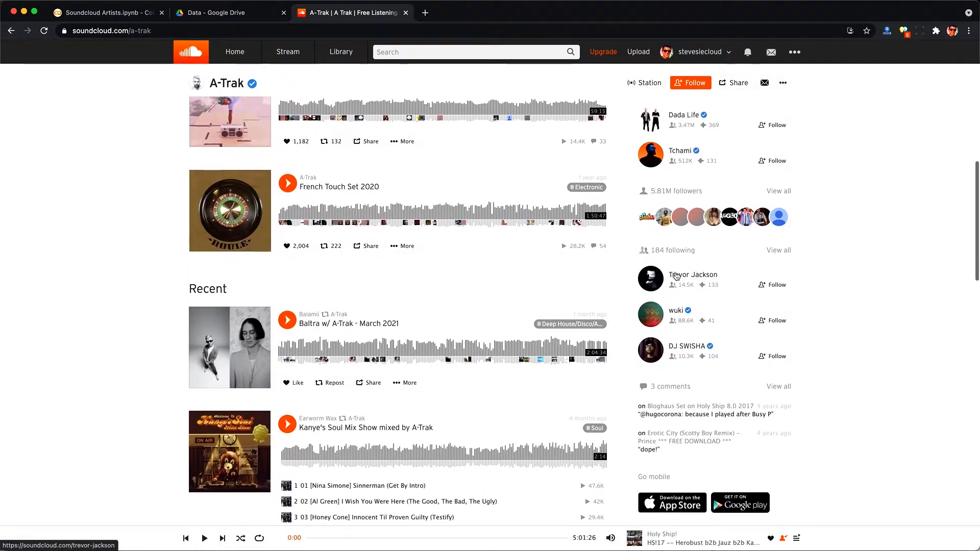
scroll(662, 250, down, 1)
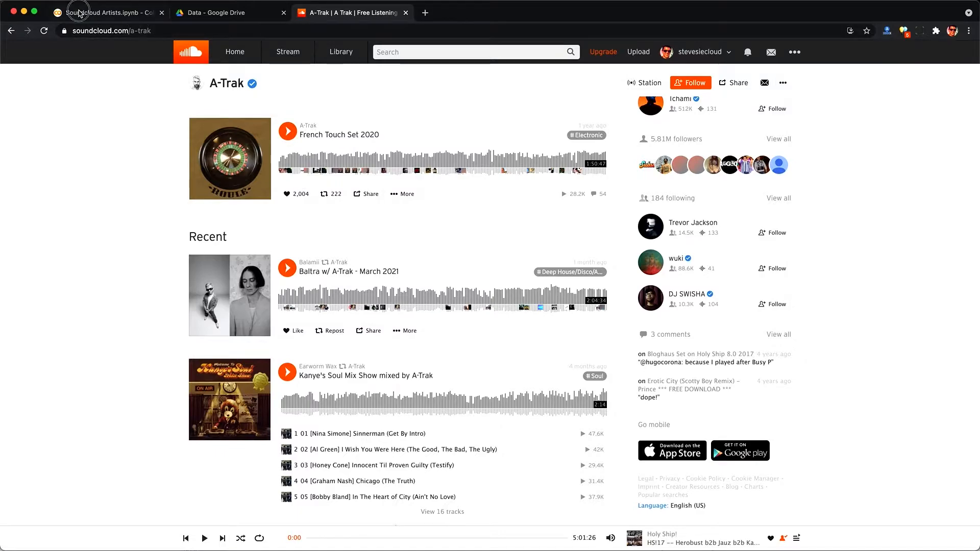
click(79, 13)
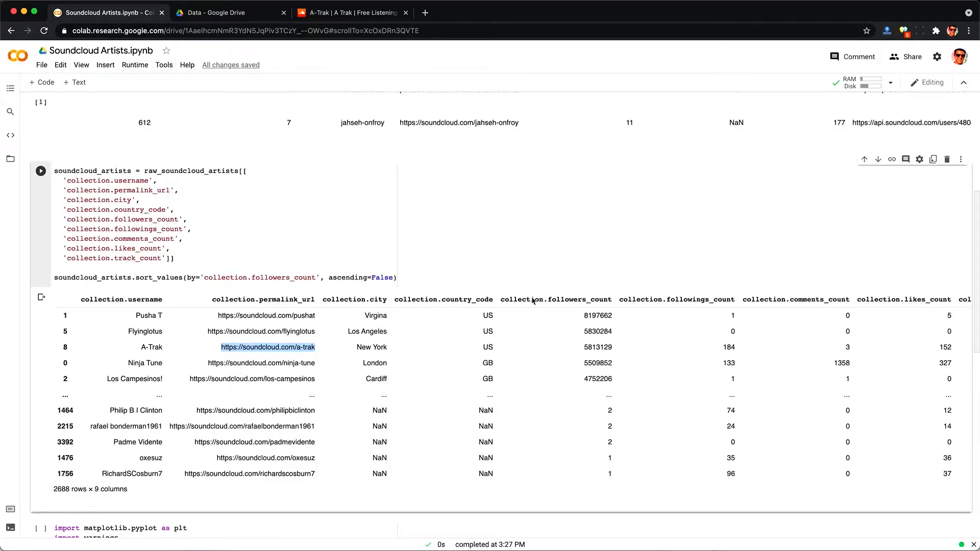
Check A-Trak's likes, track, comments and followings counts in the sorted soundcloud_artists table
scroll(658, 347, right, 3)
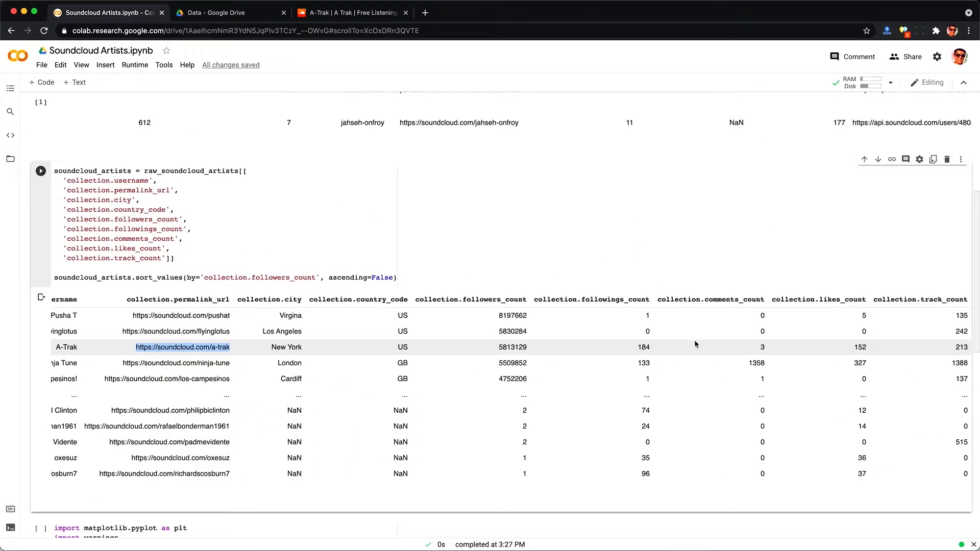
click(857, 350)
double_click(961, 347)
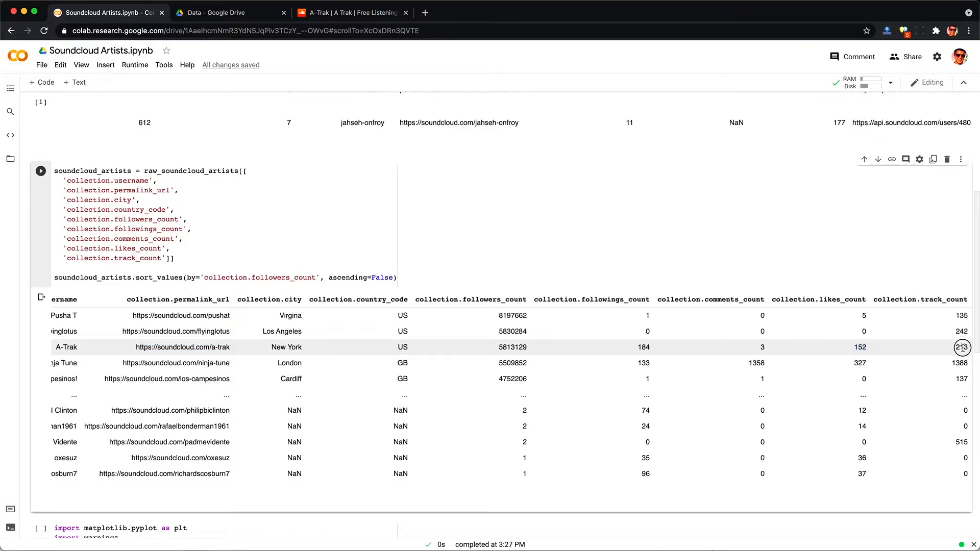
double_click(764, 347)
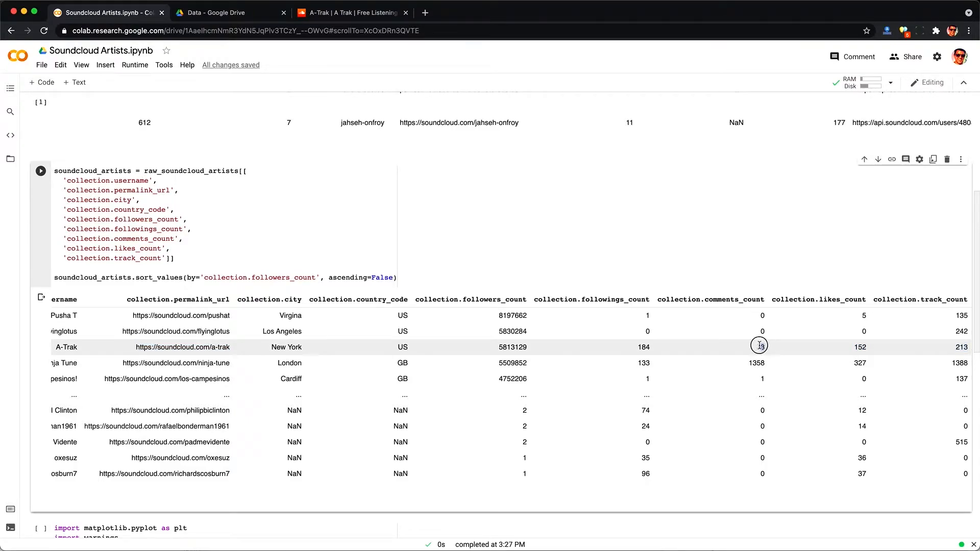
double_click(644, 347)
click(616, 349)
scroll(498, 347, left, 3)
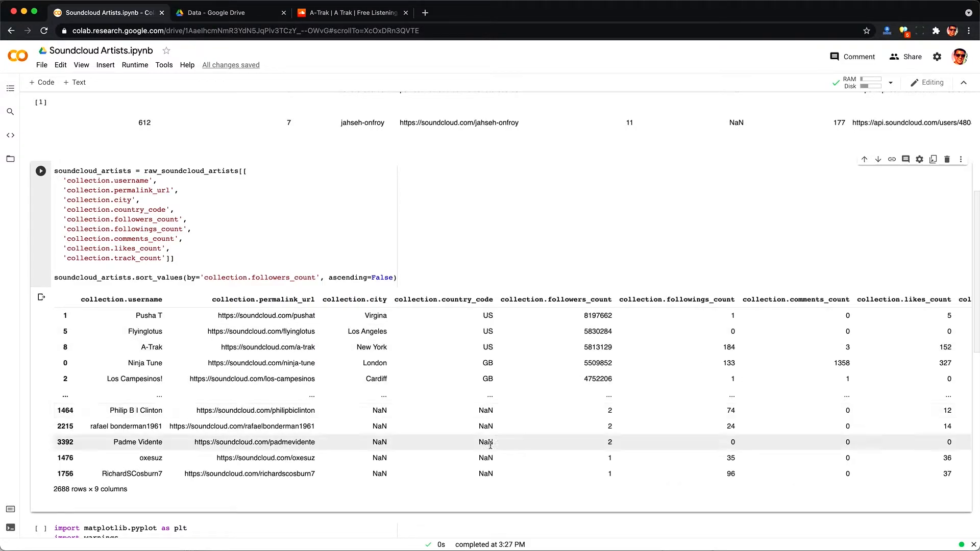
Run the matplotlib cell that plots collection.followers_count per username as a red bar chart with figsize (400, 10)
scroll(400, 367, down, 2)
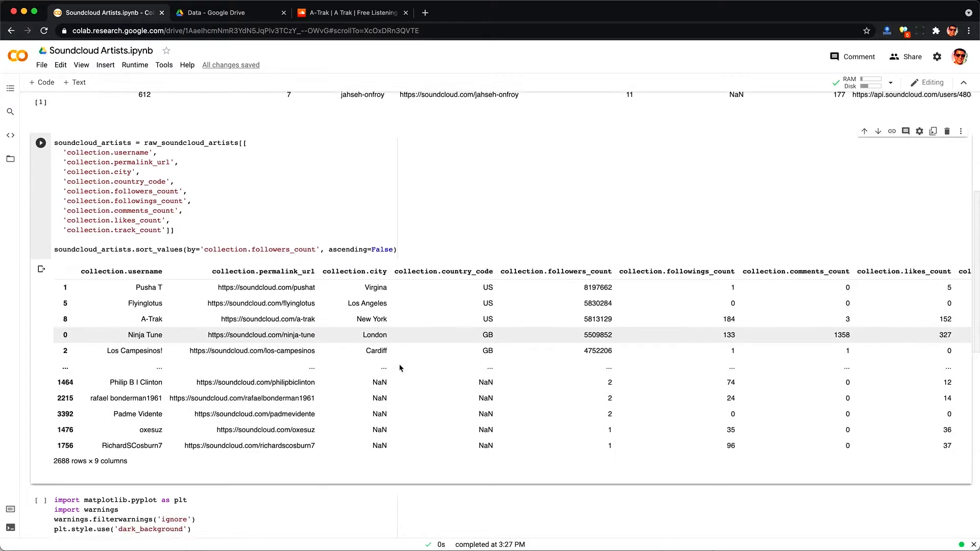
scroll(399, 364, down, 3)
click(309, 368)
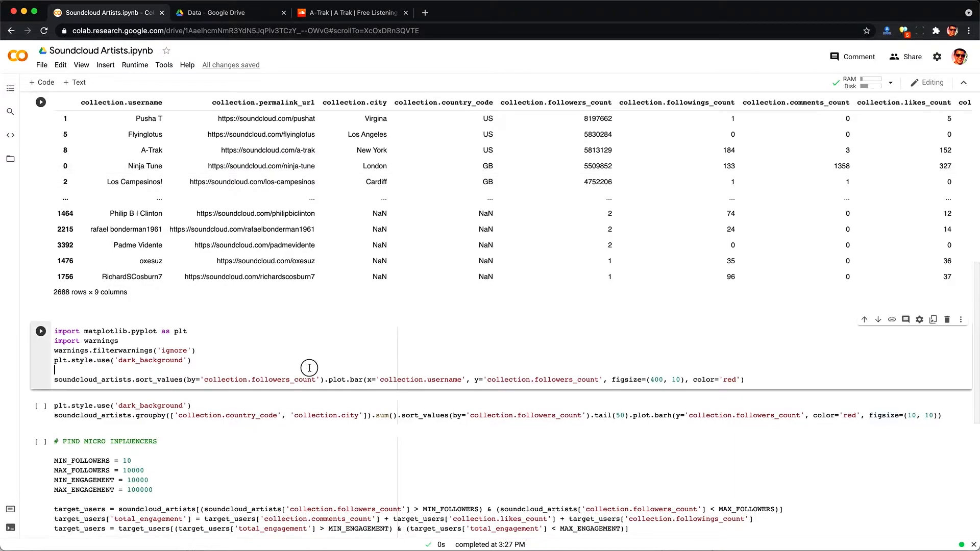
key(ctrl+Return)
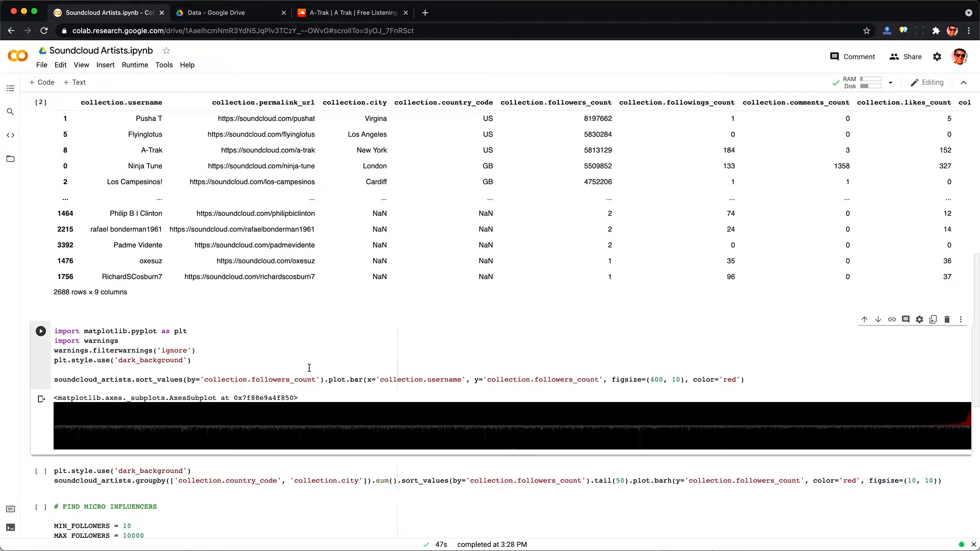
Run the cell that groups artists by country_code and city and charts the 50 highest summed followers_count groups, and review the chart
scroll(310, 368, down, 3)
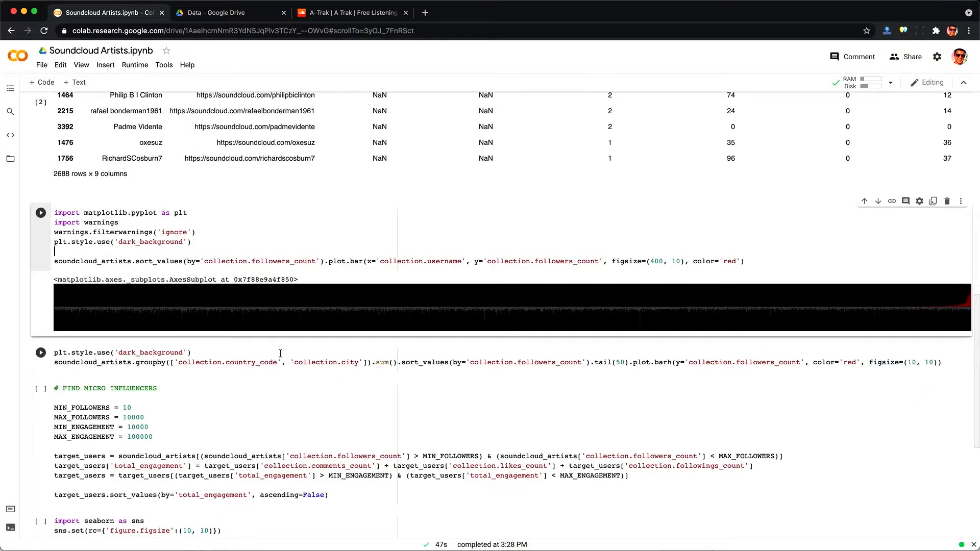
click(280, 353)
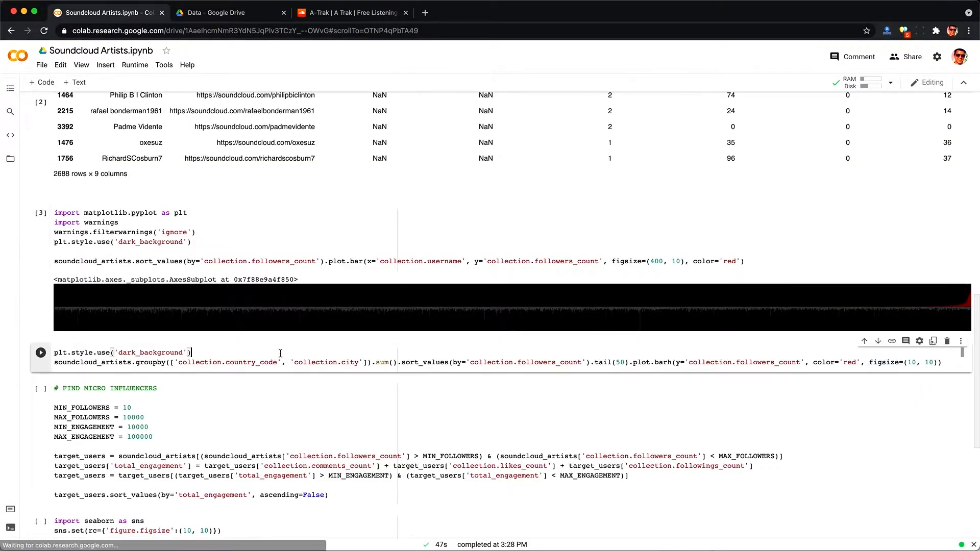
scroll(245, 337, down, 1)
key(ctrl+Return)
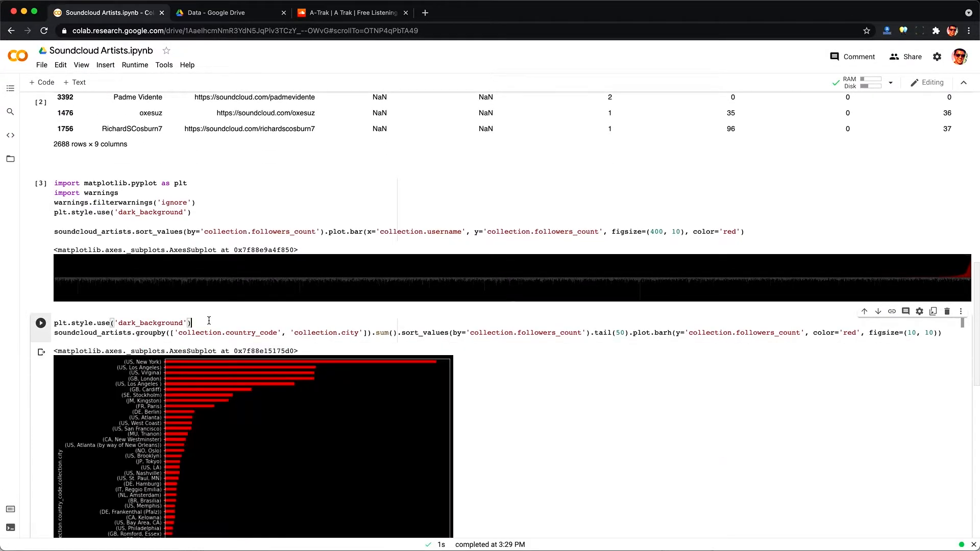
scroll(255, 311, down, 3)
scroll(284, 306, down, 2)
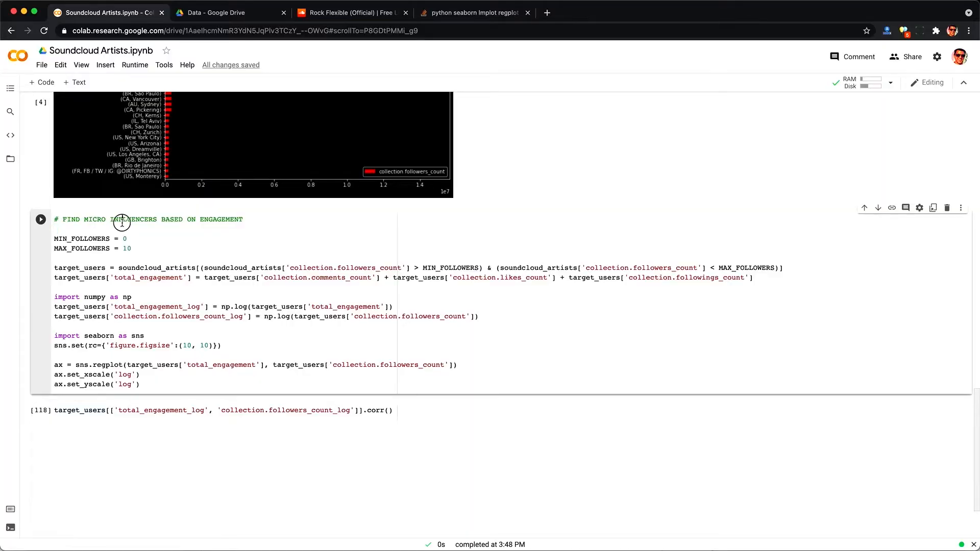
Examine the micro-influencer cell's heading comment, its MIN_FOLLOWERS and MAX_FOLLOWERS limits, and the target_users filter that uses them
triple_click(122, 223)
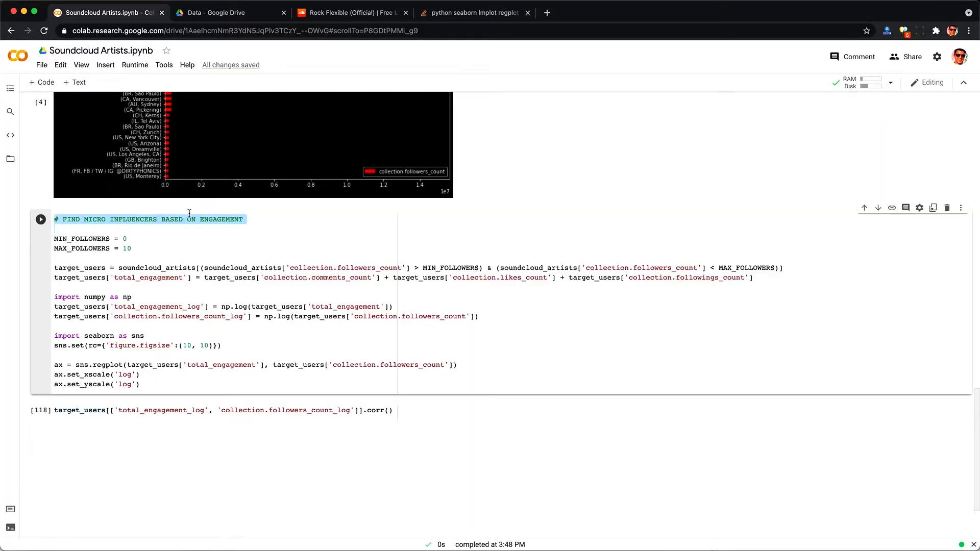
click(101, 228)
drag(132, 242, 50, 245)
drag(140, 248, 53, 250)
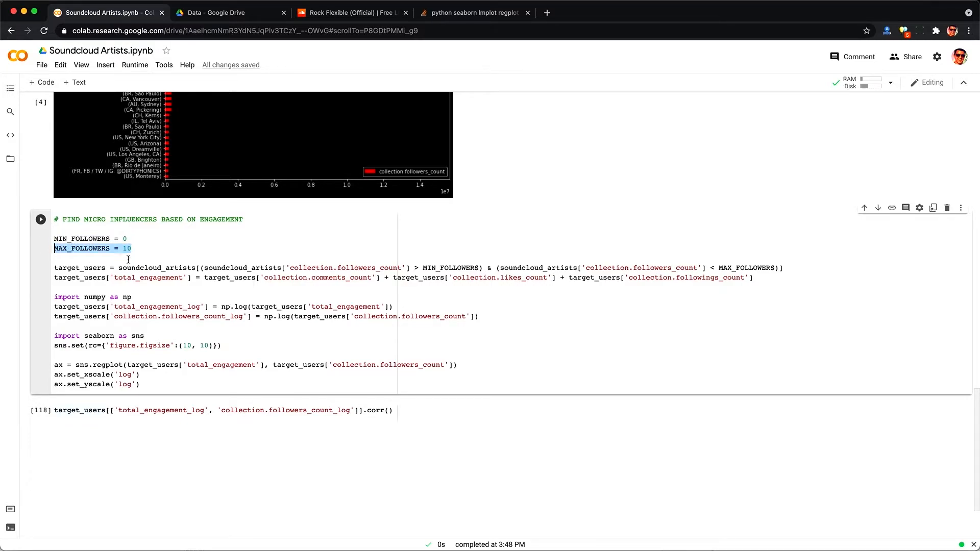
click(138, 254)
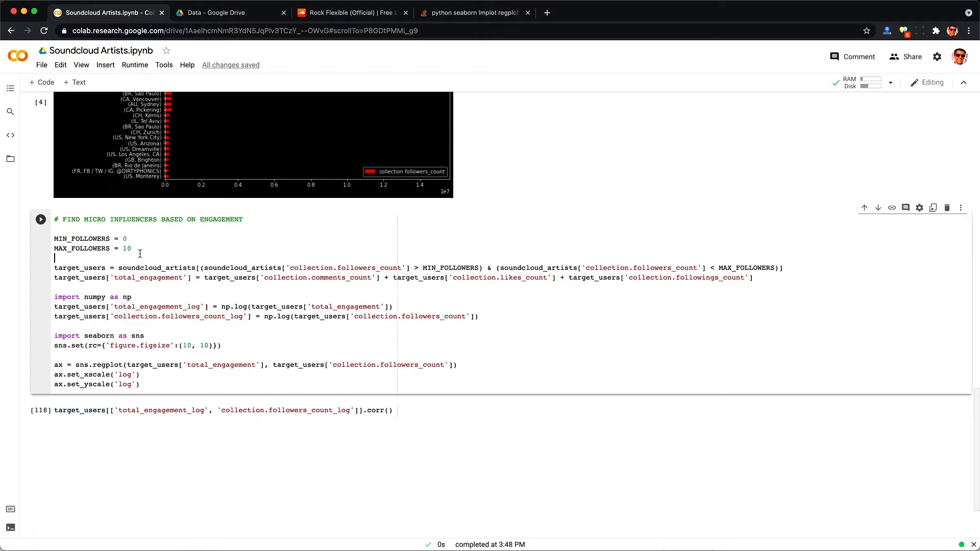
double_click(463, 269)
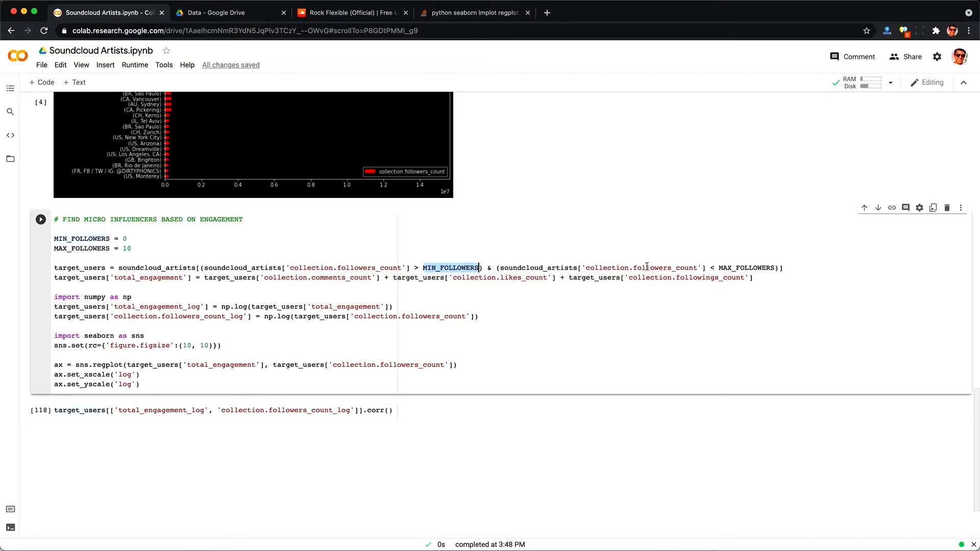
double_click(741, 268)
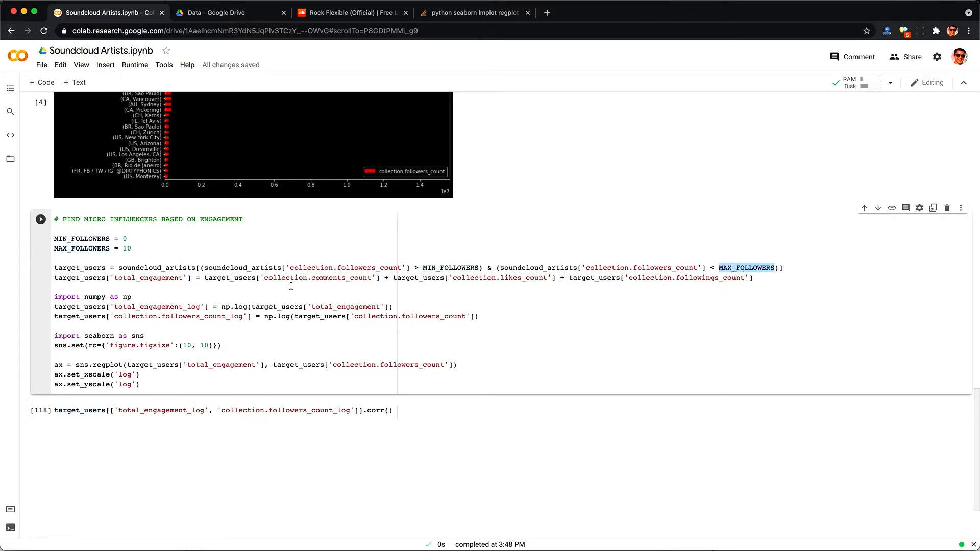
Examine how total_engagement combines comments_count, likes_count and followings_count, and how the engagement and followers log columns are defined
drag(114, 278, 184, 279)
click(184, 279)
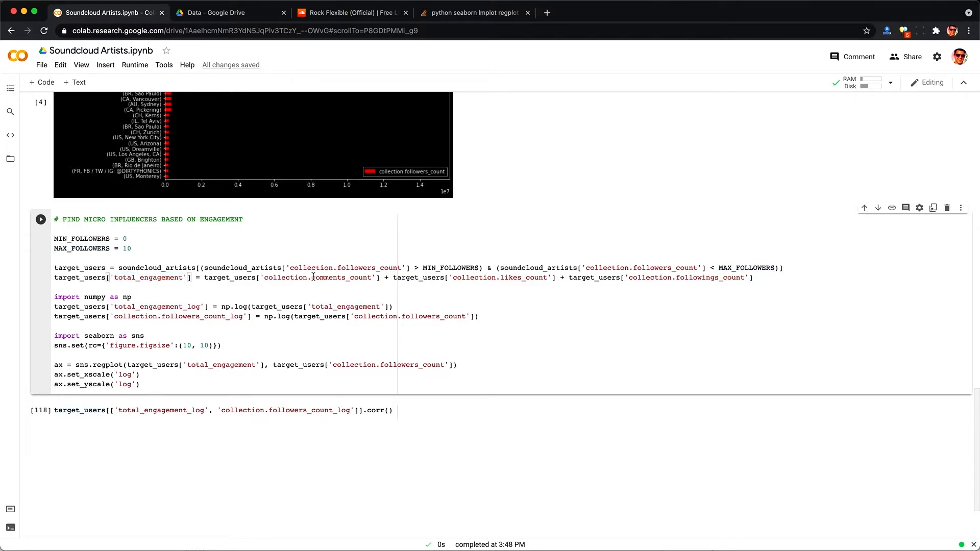
drag(313, 277, 373, 279)
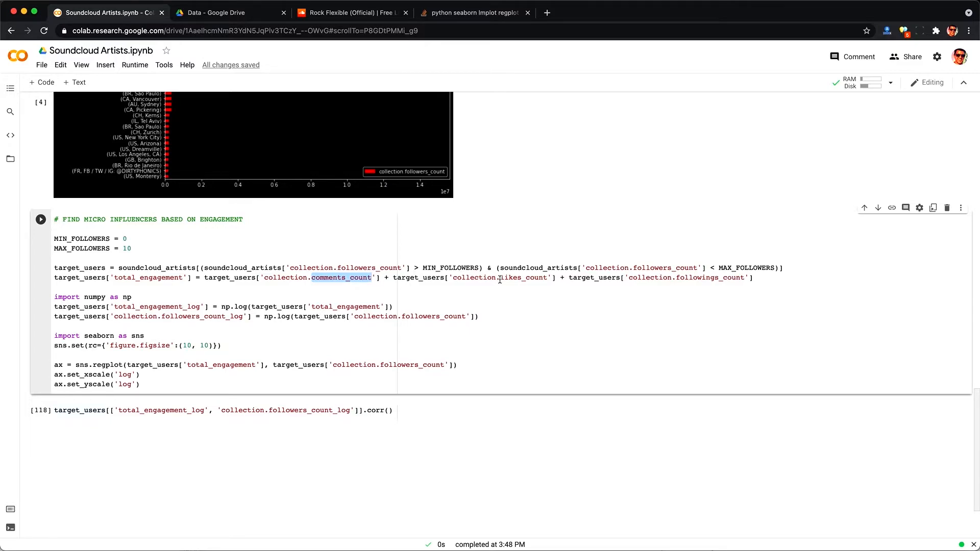
drag(500, 278, 547, 278)
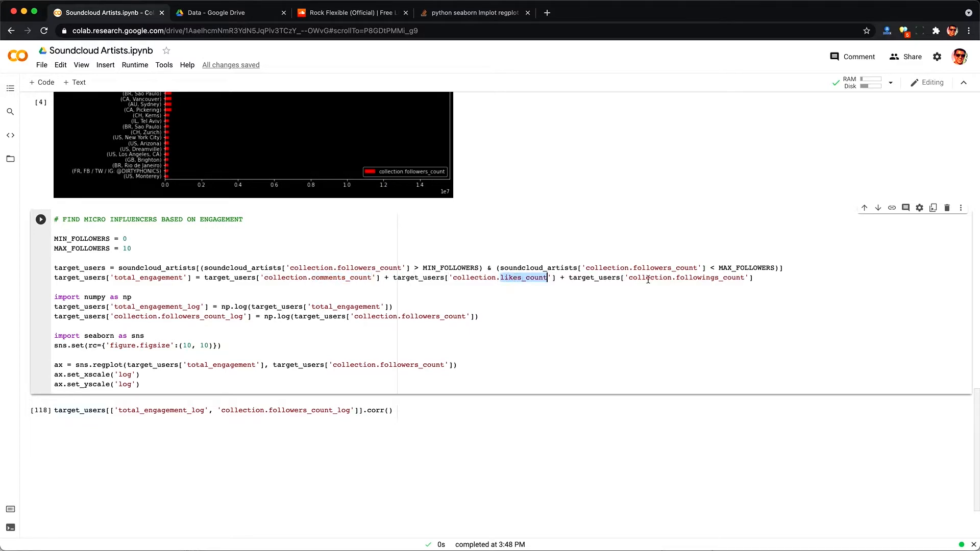
double_click(697, 280)
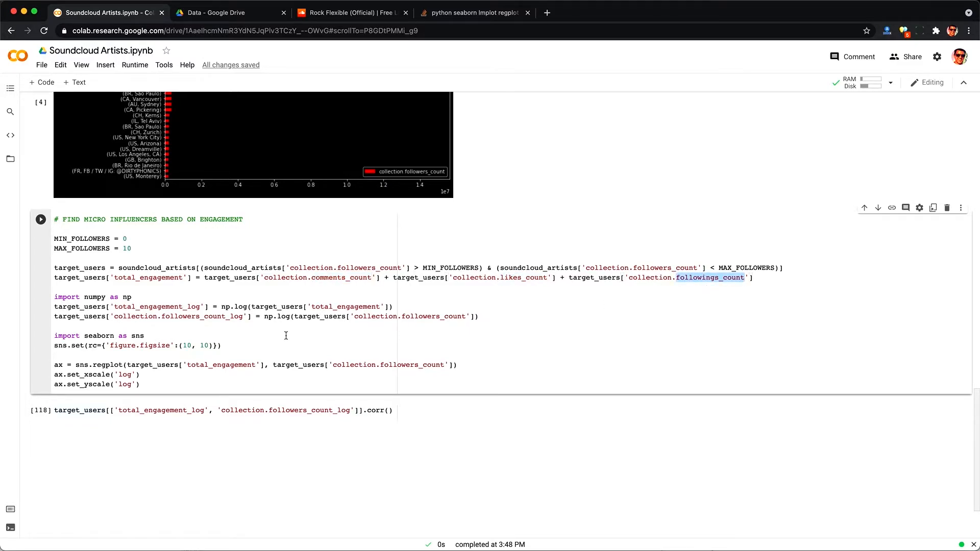
double_click(137, 306)
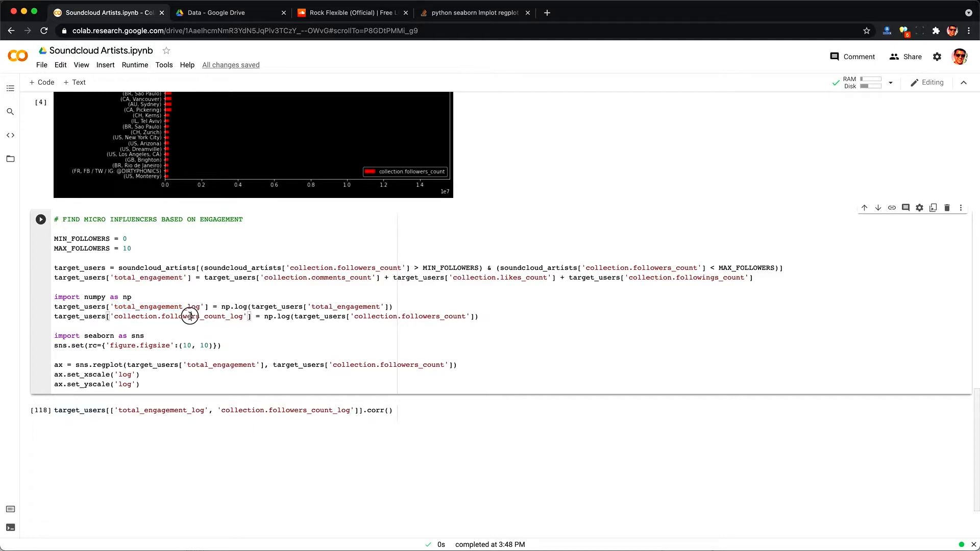
double_click(191, 317)
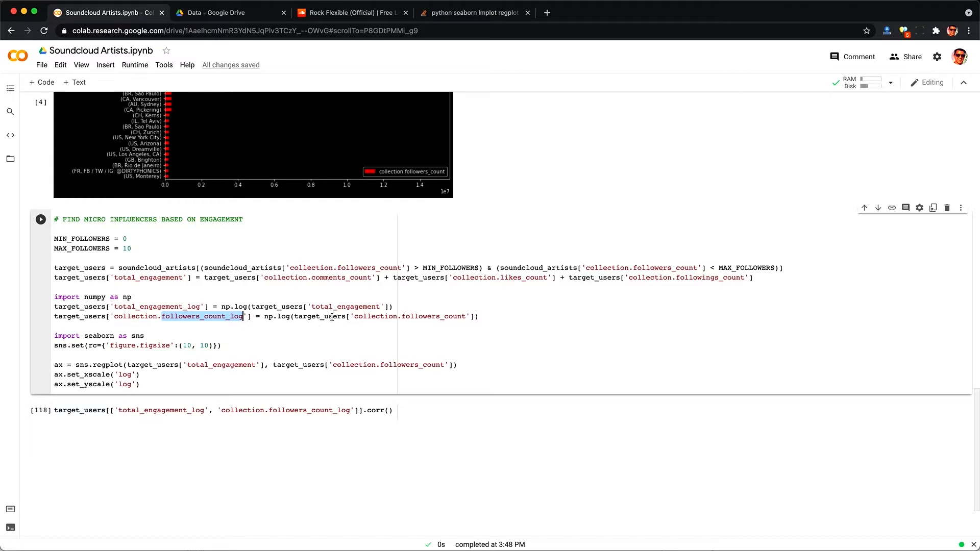
Run the micro-influencer cell to plot total_engagement against followers_count, and run the correlation cell for their log columns
key(ctrl+Return)
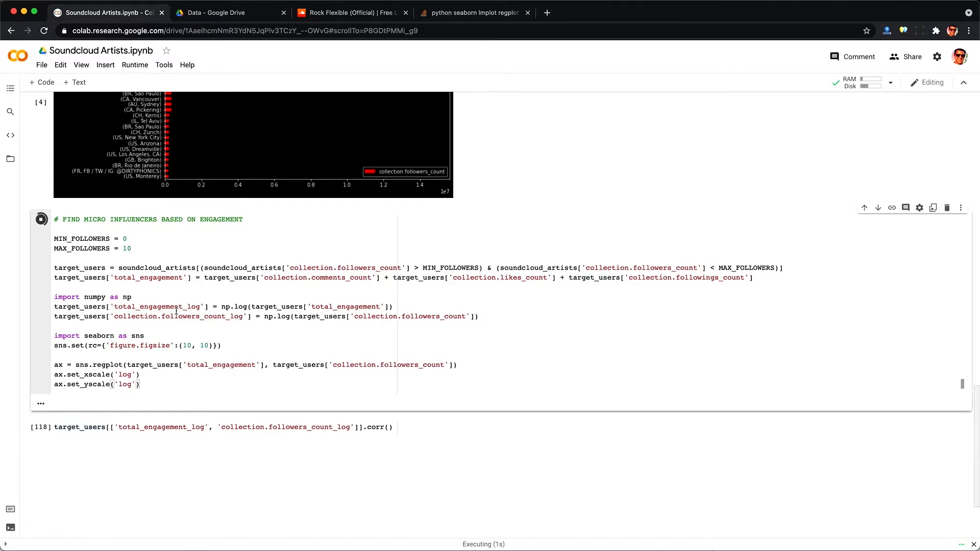
scroll(176, 310, down, 4)
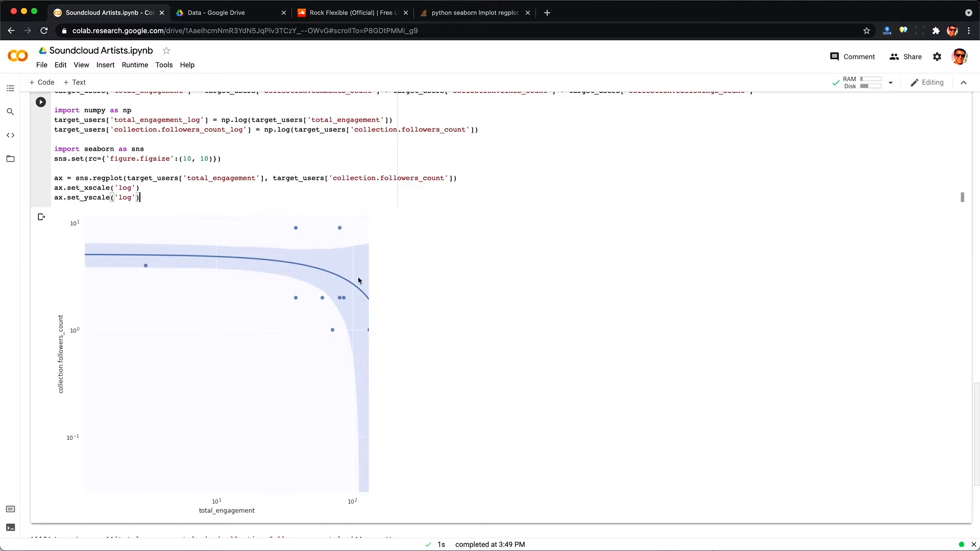
scroll(371, 369, down, 3)
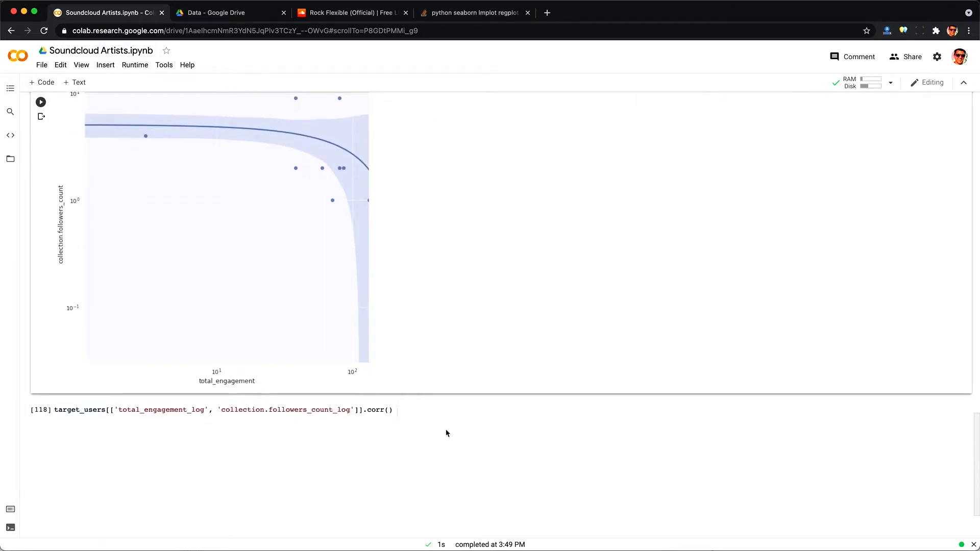
click(430, 406)
key(ctrl+Return)
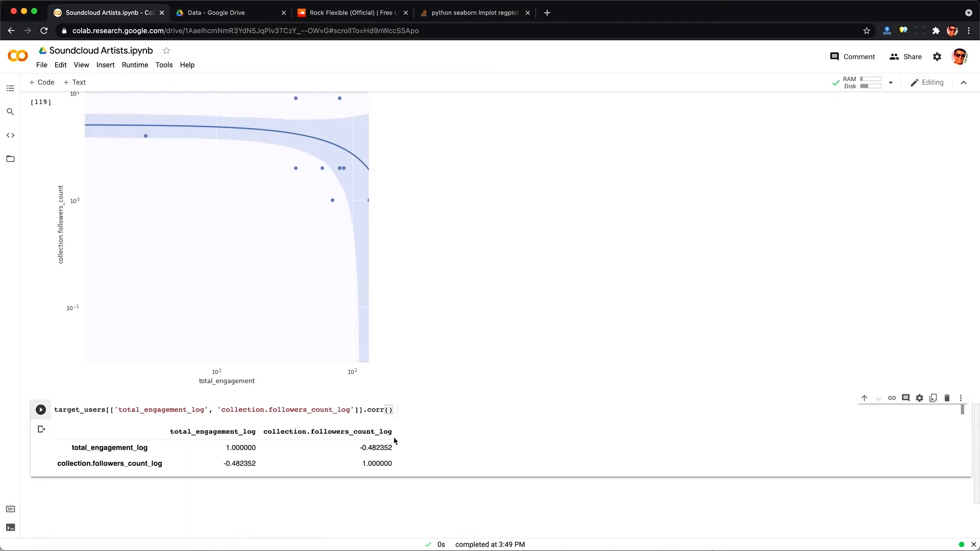
Set MIN_FOLLOWERS to 10 and MAX_FOLLOWERS to 100 in the micro-influencer cell and rerun it
scroll(395, 458, up, 5)
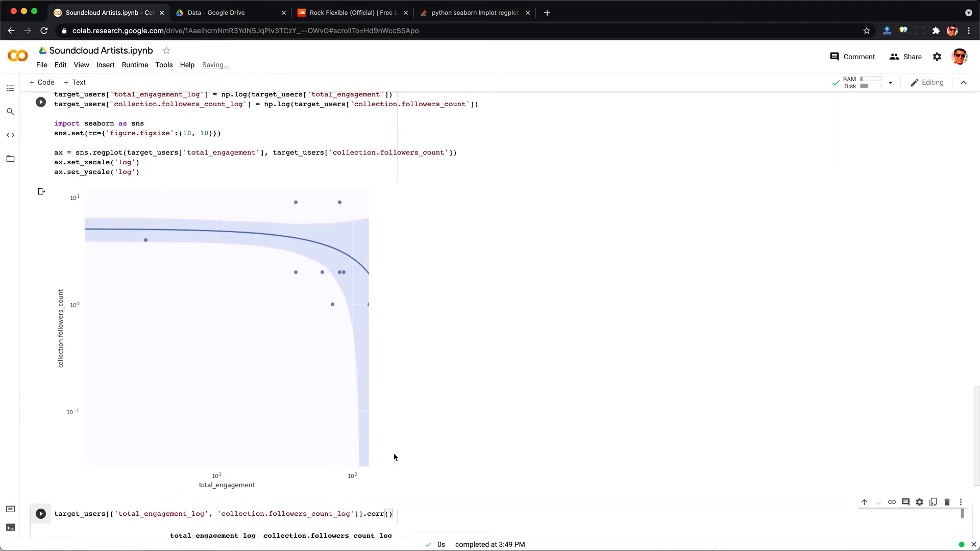
scroll(395, 458, up, 1)
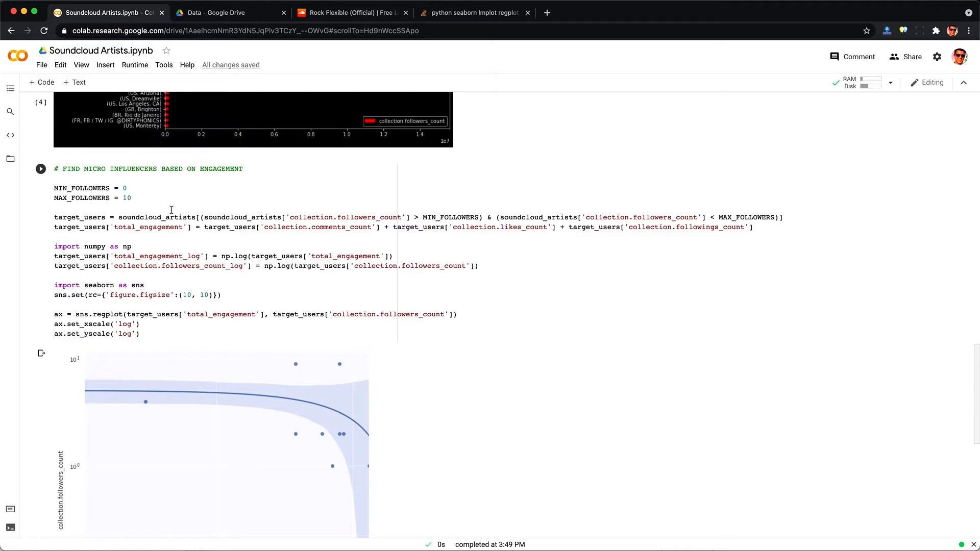
click(154, 189)
key(BackSpace)
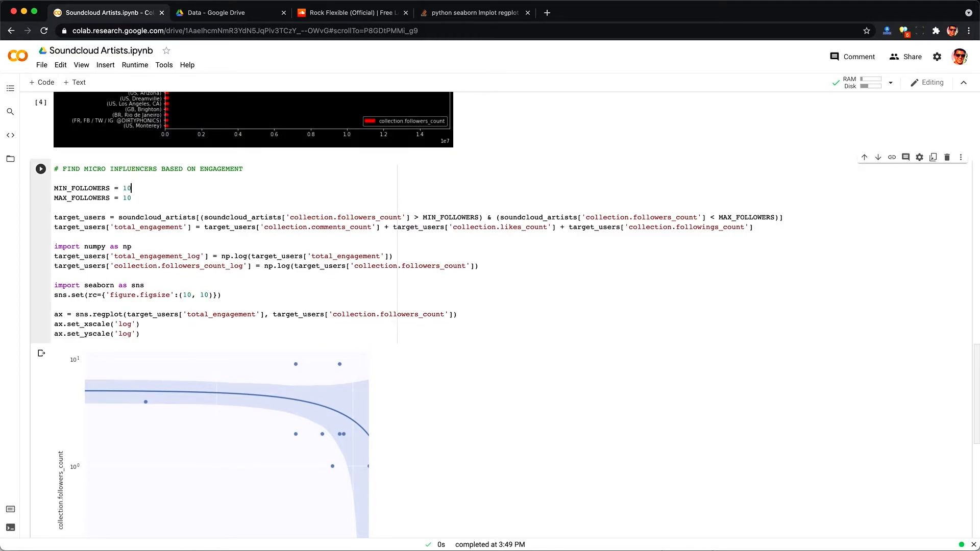
key(shift+Return)
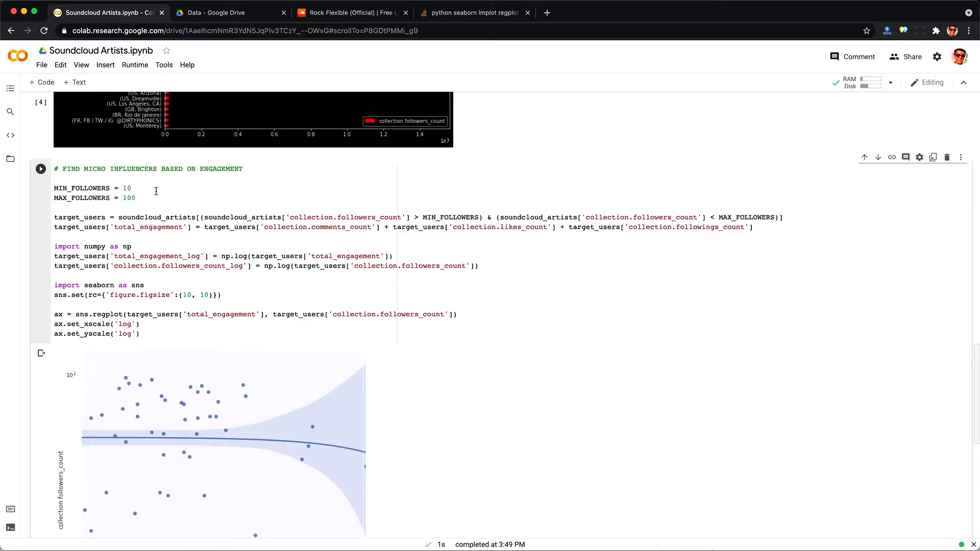
Review the new regression plot and rerun the correlation of total_engagement_log and followers_count_log for the 10 to 100 follower range
scroll(157, 191, down, 3)
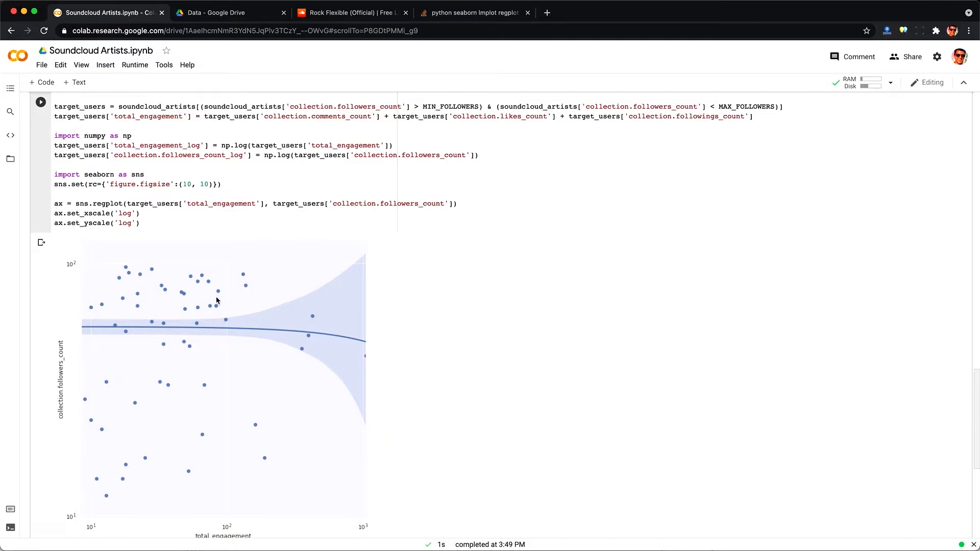
scroll(217, 301, down, 4)
click(414, 422)
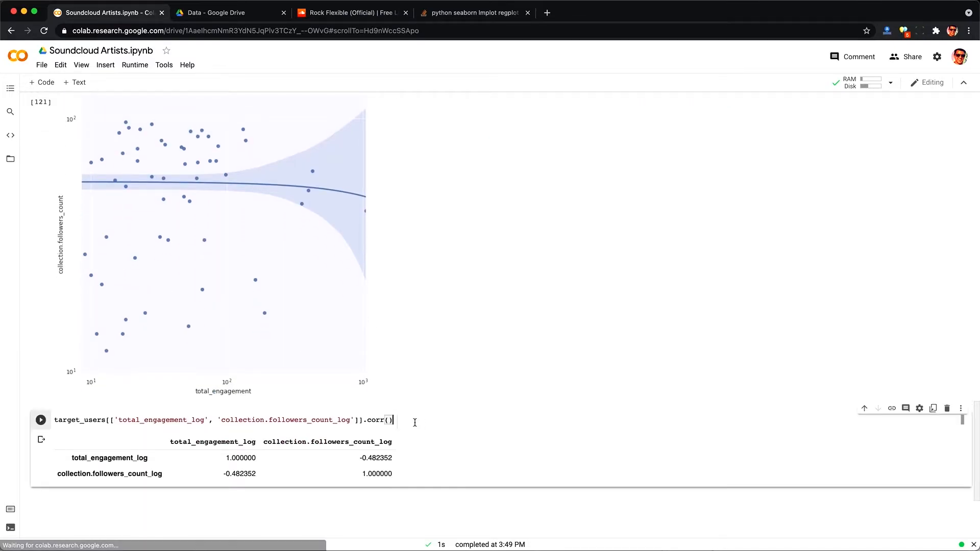
key(ctrl+Return)
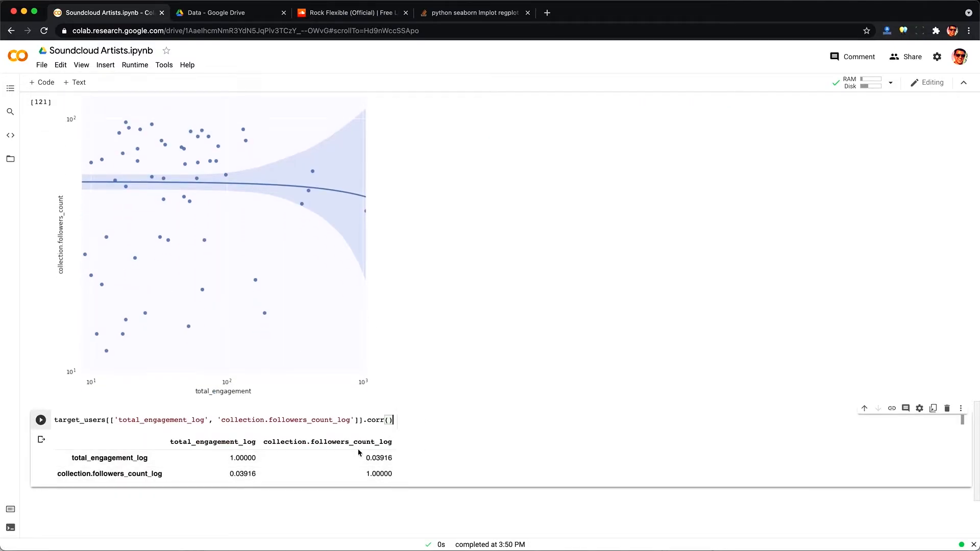
scroll(132, 254, up, 2)
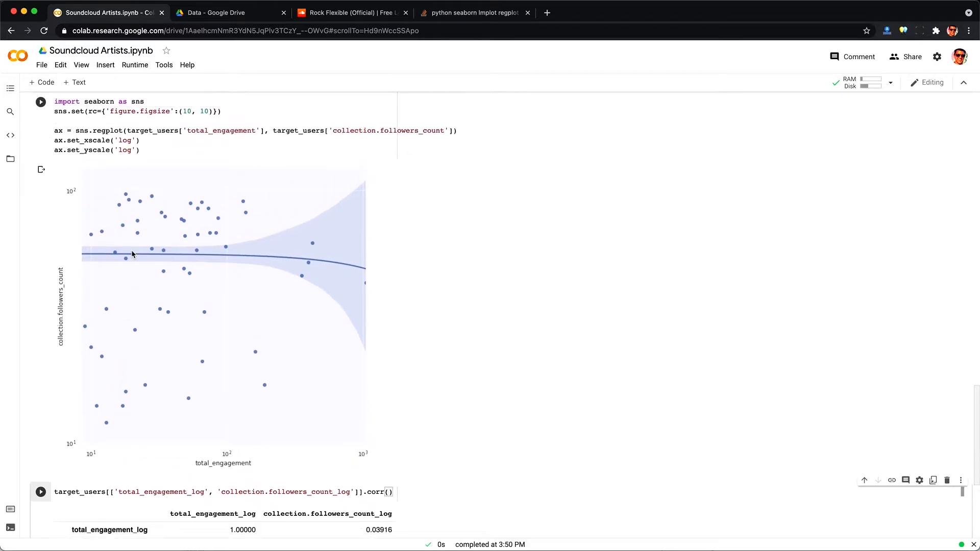
scroll(184, 255, up, 4)
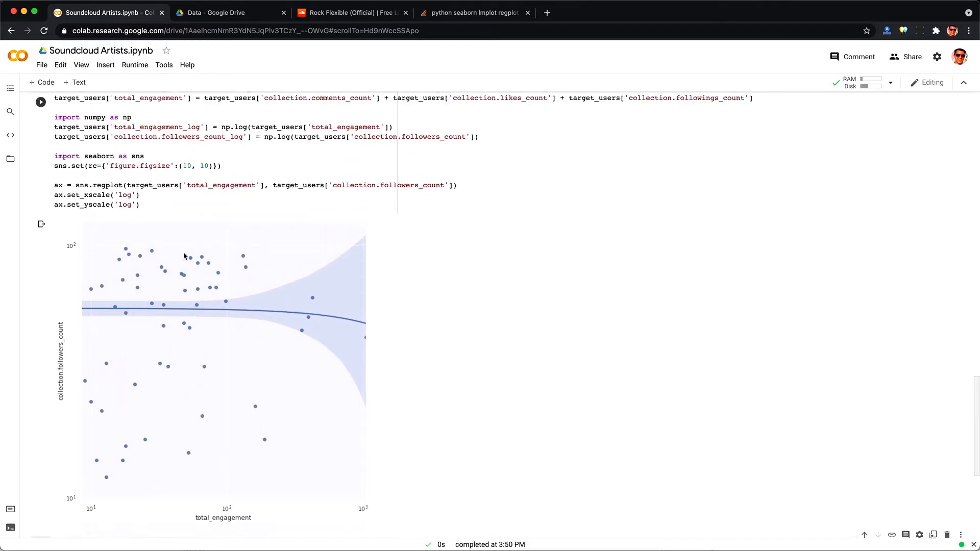
Set MIN_FOLLOWERS to 100 and MAX_FOLLOWERS to 1000 in the micro-influencer cell and rerun it
click(145, 156)
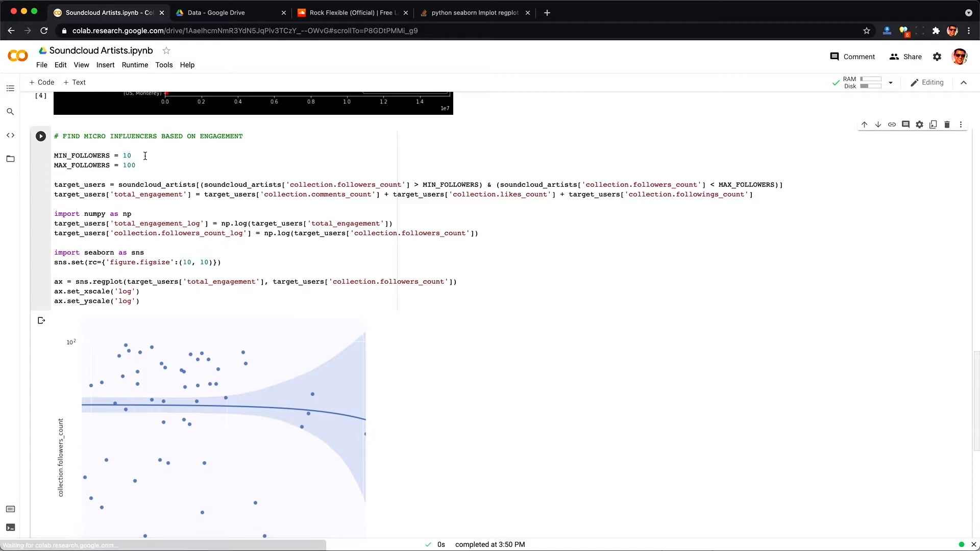
text(0)
key(shift+Return)
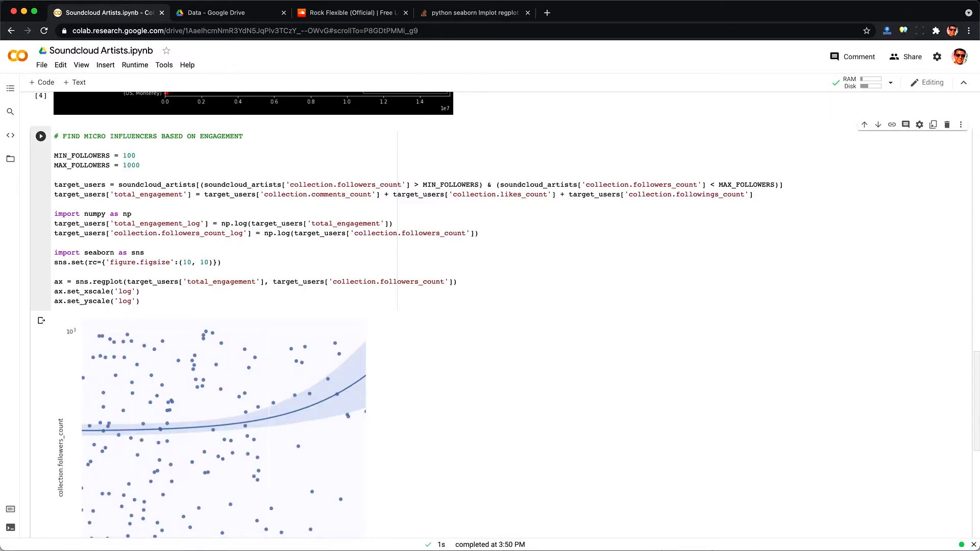
Review the regression plot for 100 to 1000 followers and rerun the correlation of total_engagement_log and followers_count_log
scroll(500, 314, down, 2)
scroll(154, 167, down, 2)
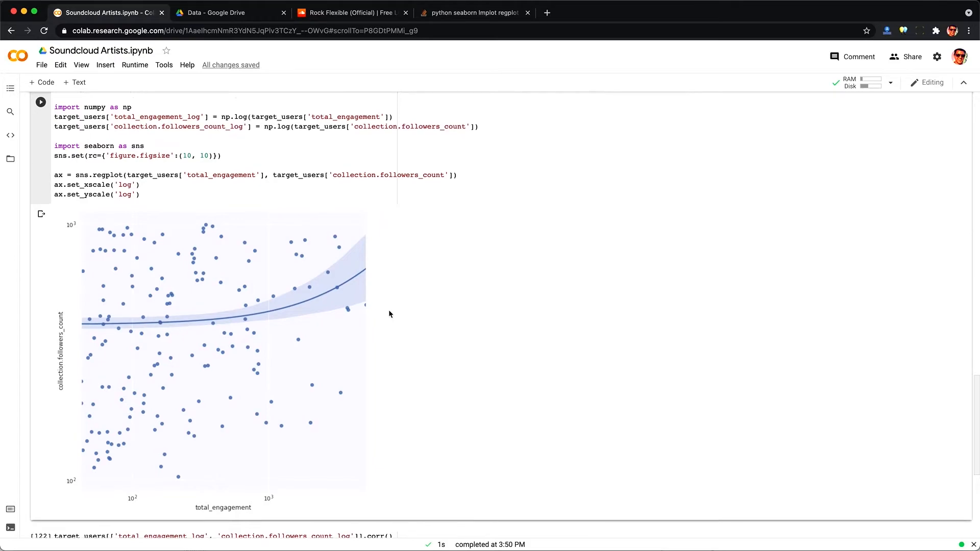
scroll(388, 309, down, 3)
click(411, 395)
key(ctrl+Return)
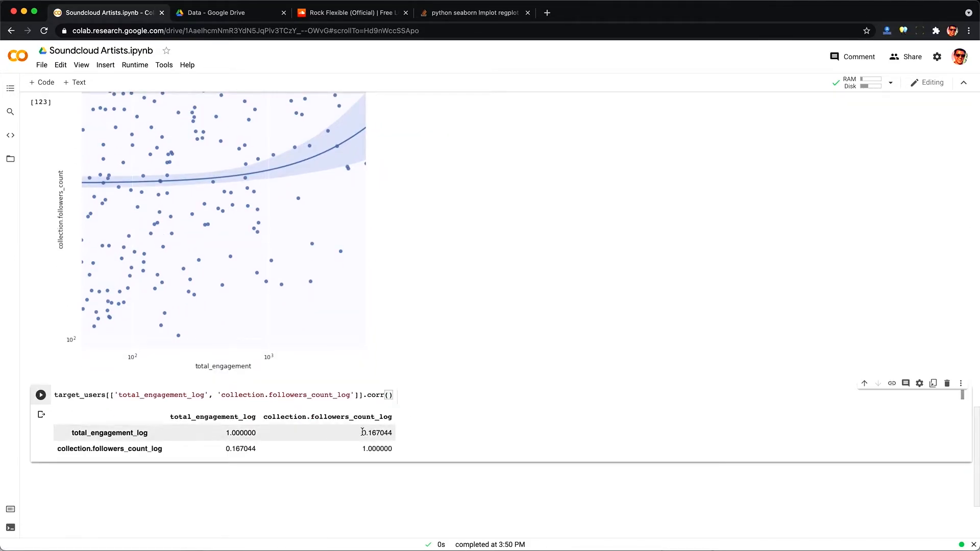
drag(362, 432, 400, 432)
click(400, 433)
Set MIN_FOLLOWERS to 1000 and MAX_FOLLOWERS to 10000 in the micro-influencer cell and rerun it
scroll(420, 432, up, 2)
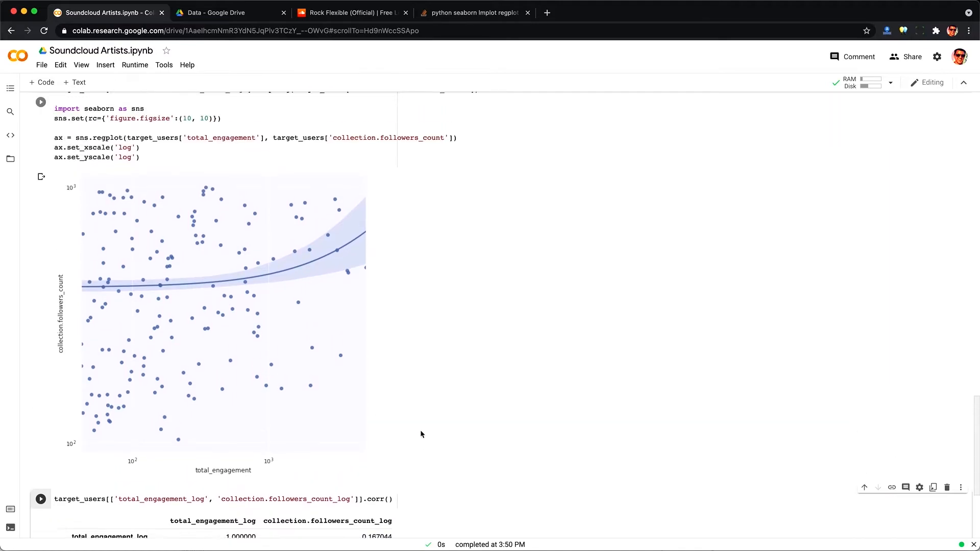
scroll(421, 433, up, 3)
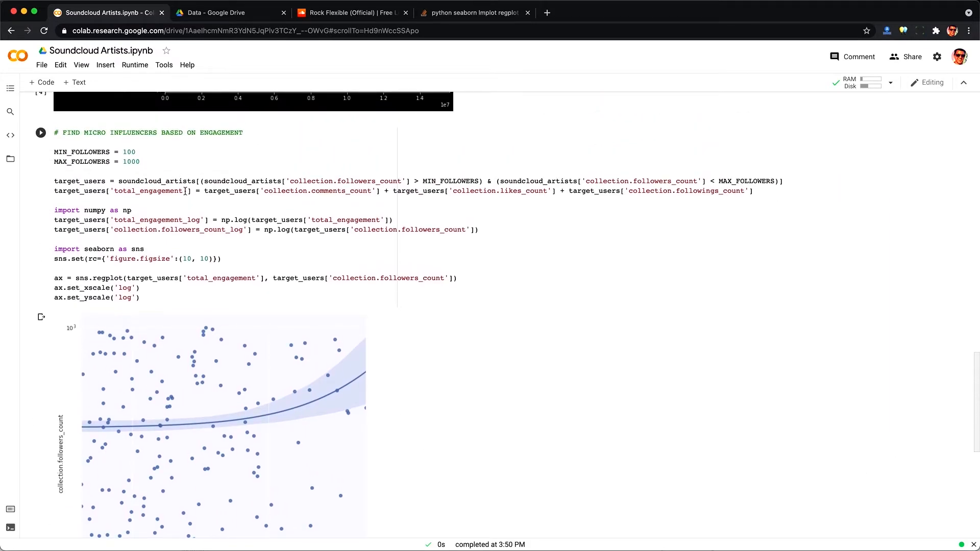
click(145, 153)
text(0)
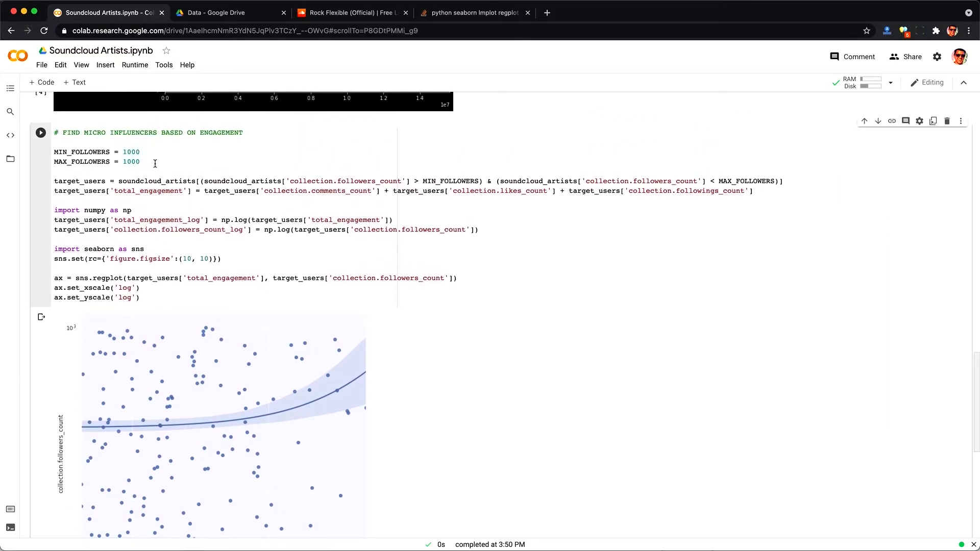
key(ctrl+Return)
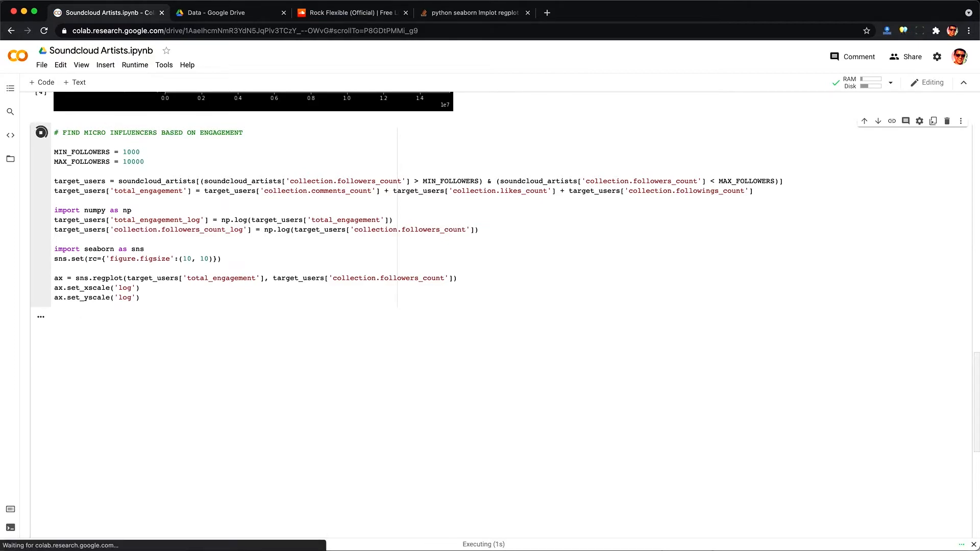
Review the regression plot for 1000 to 10000 followers and rerun the correlation cell for the two log columns
scroll(185, 366, down, 3)
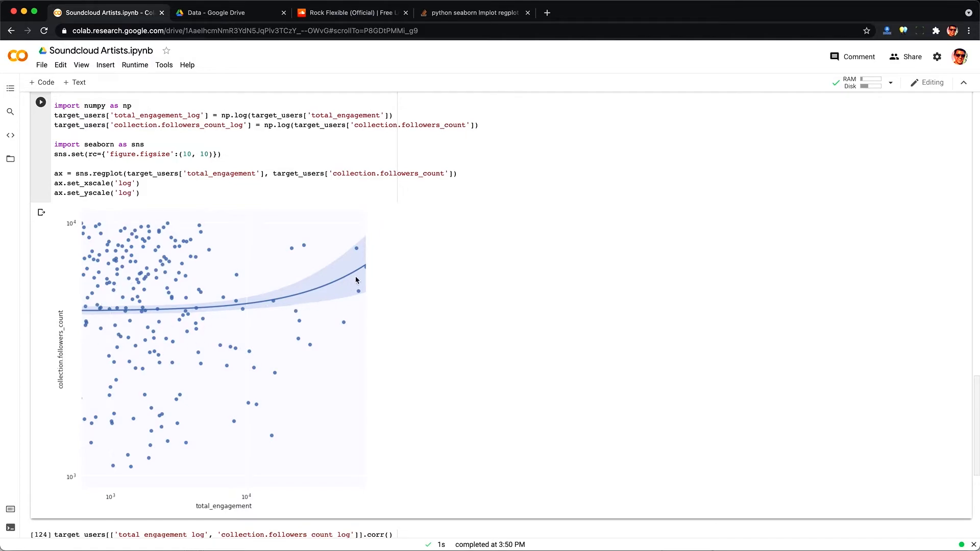
scroll(381, 271, down, 3)
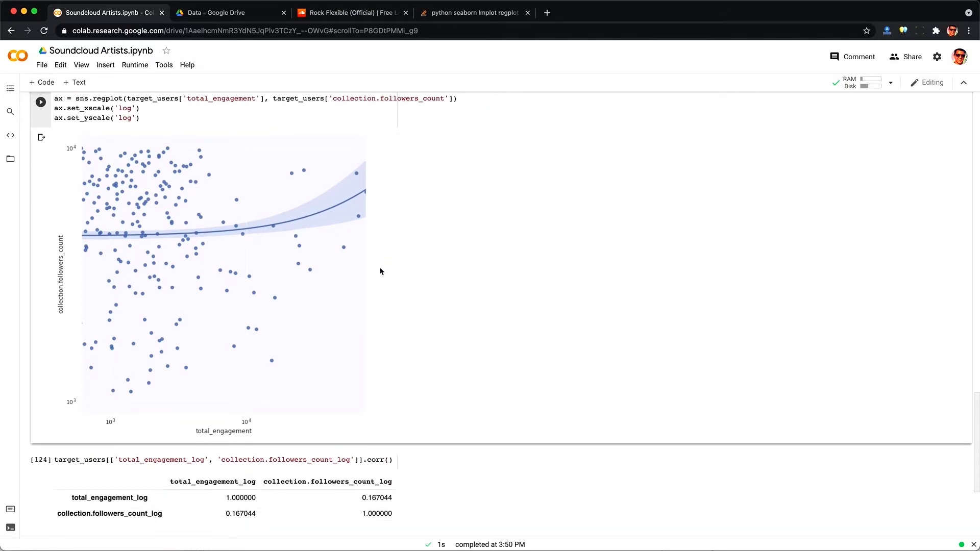
click(409, 428)
key(ctrl+Return)
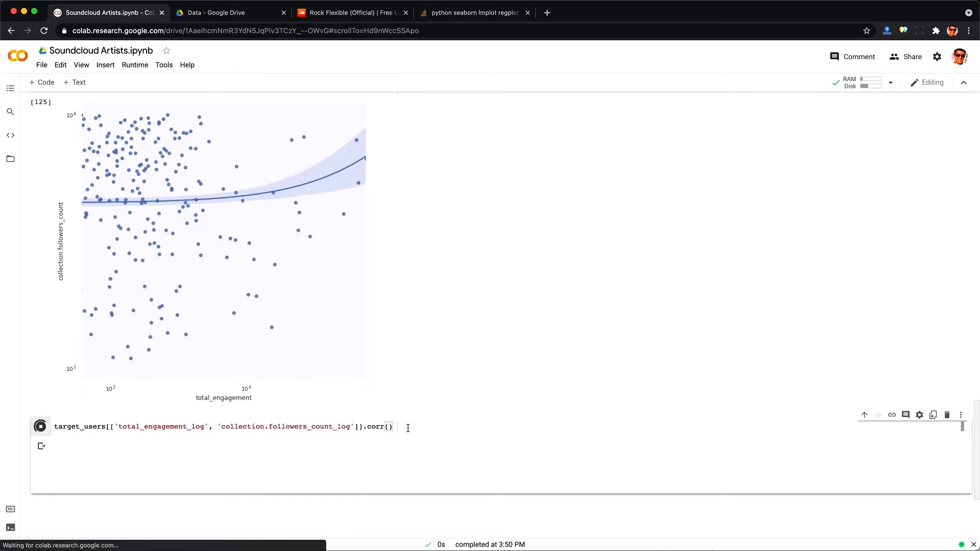
drag(357, 464, 400, 468)
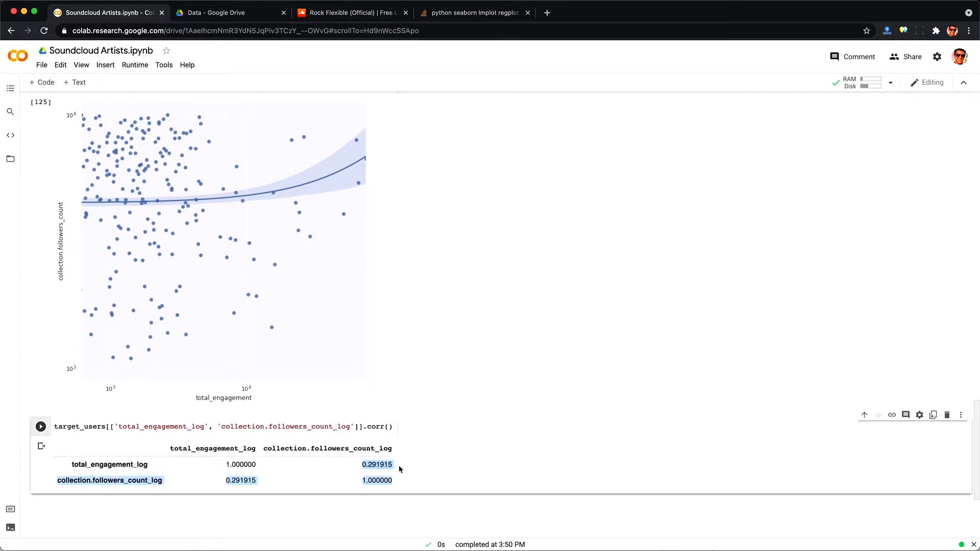
click(412, 468)
Set MIN_FOLLOWERS to 10000 and MAX_FOLLOWERS to 100000 in the micro-influencer cell and rerun it
scroll(412, 469, up, 5)
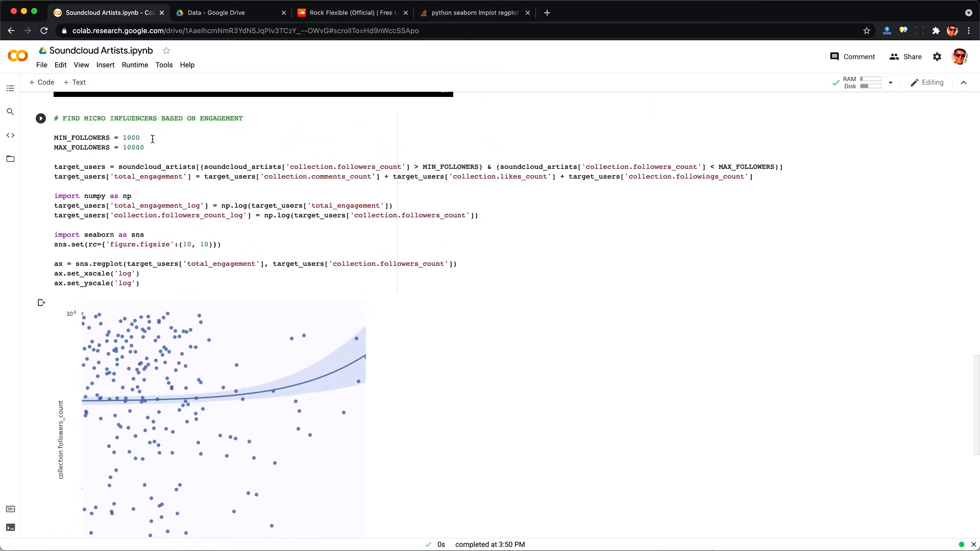
click(153, 139)
text(0)
click(159, 147)
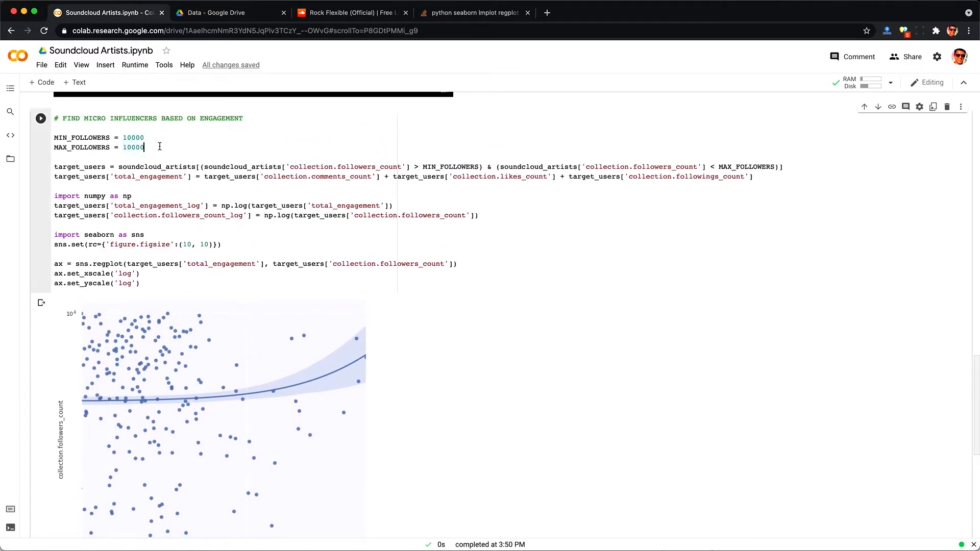
text(0)
key(shift+Return)
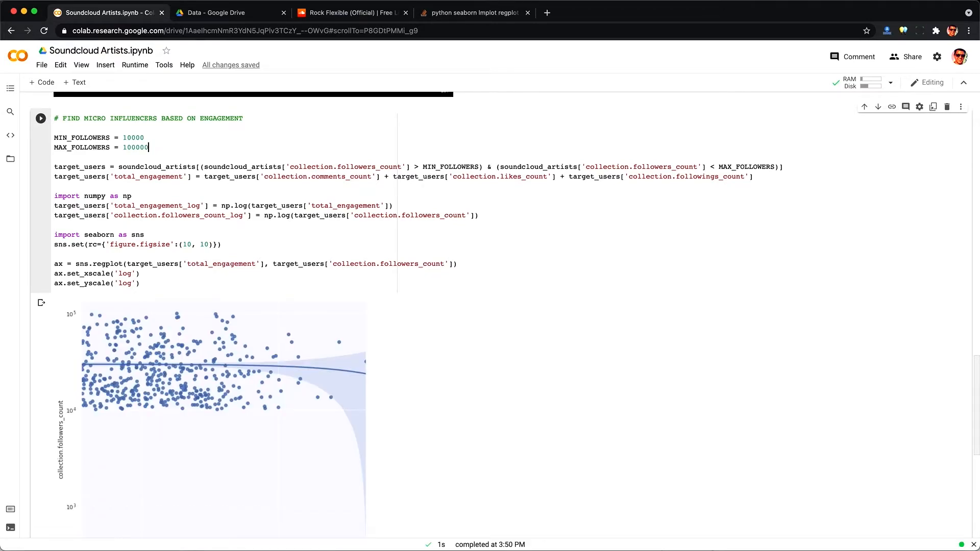
Review the regression plot for 10000 to 100000 followers and rerun the correlation of the engagement and followers log columns
scroll(336, 335, down, 3)
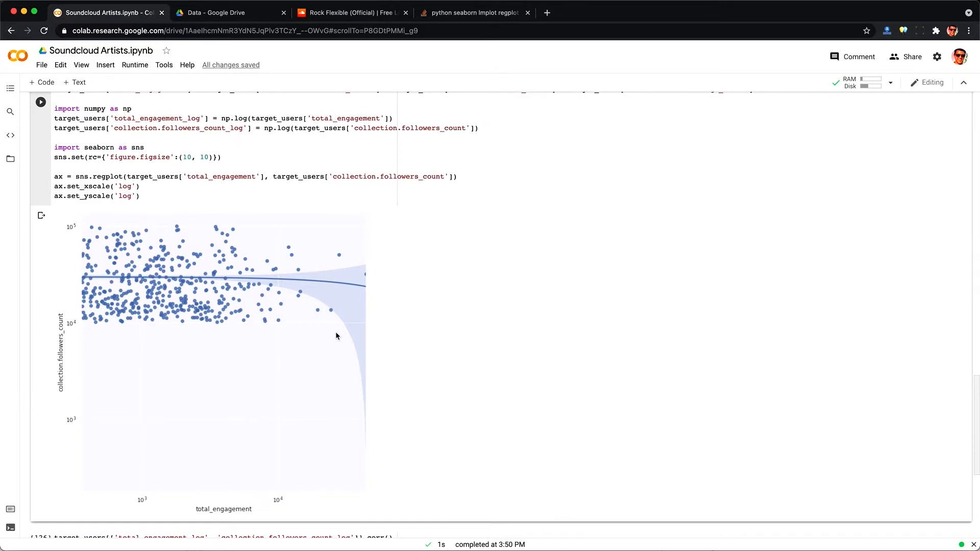
scroll(372, 324, down, 4)
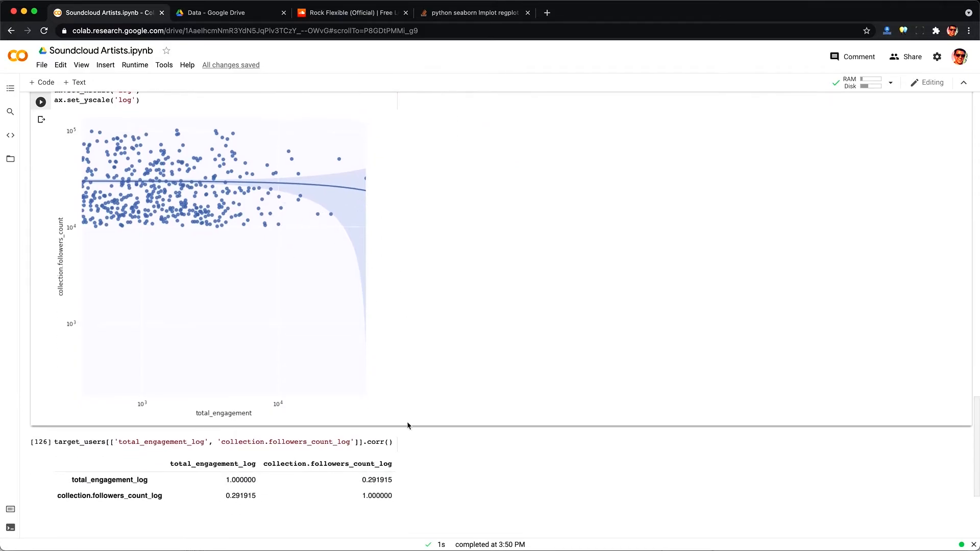
click(416, 440)
key(ctrl+Return)
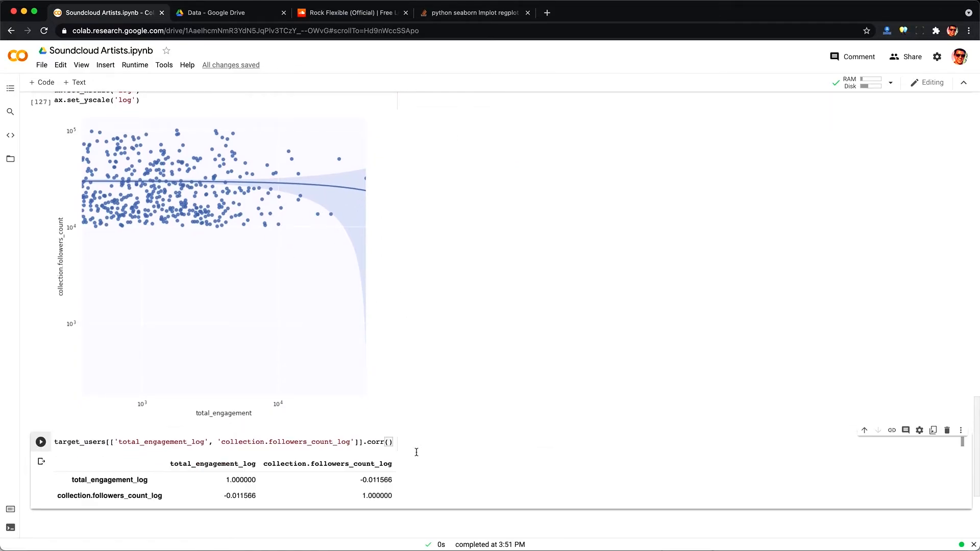
Set MIN_FOLLOWERS to 0 and MAX_FOLLOWERS to 10000 in the micro-influencer cell and rerun it
scroll(390, 484, up, 3)
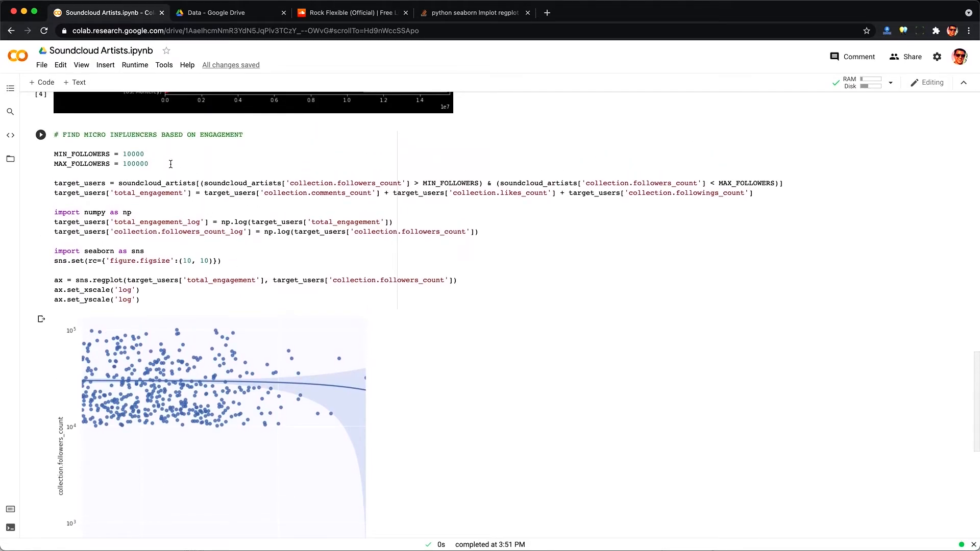
click(165, 163)
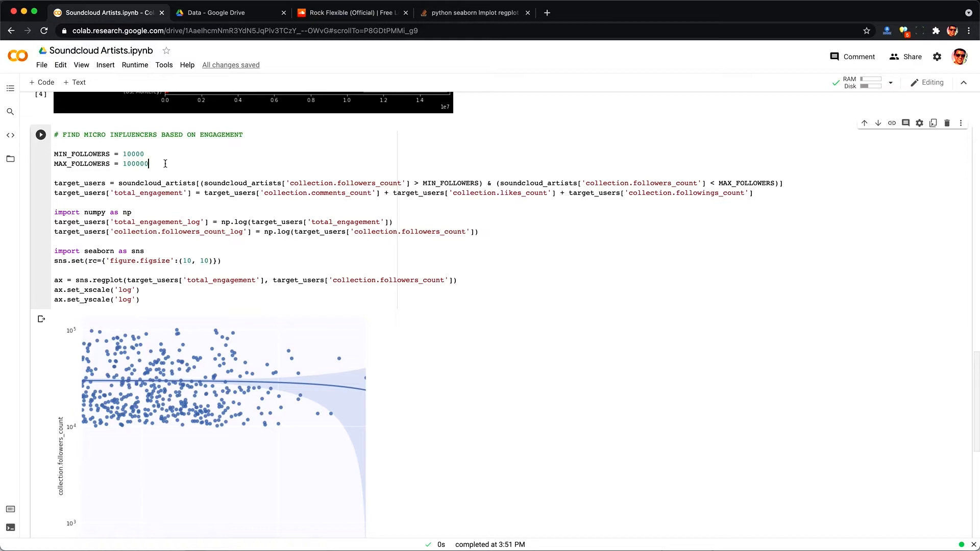
double_click(134, 153)
text(0)
key(ctrl+Return)
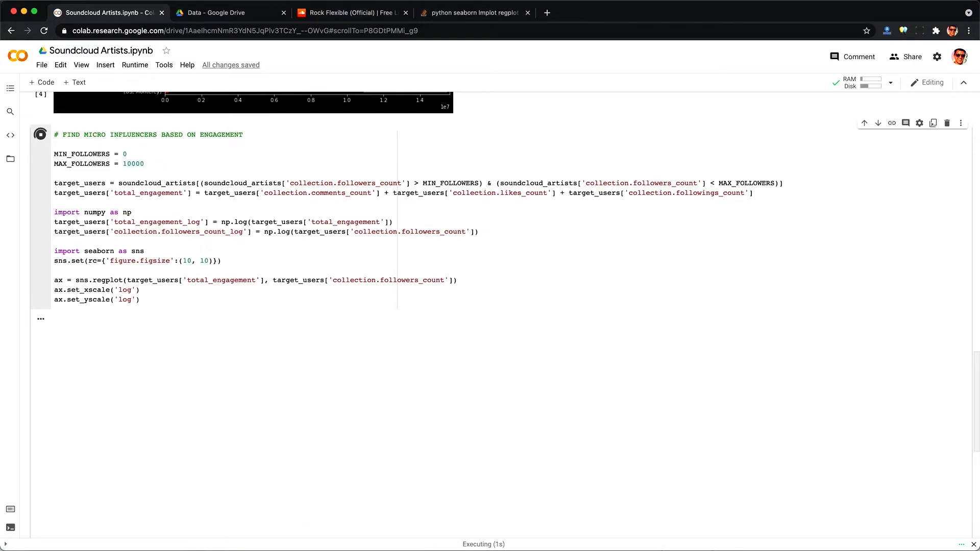
double_click(135, 164)
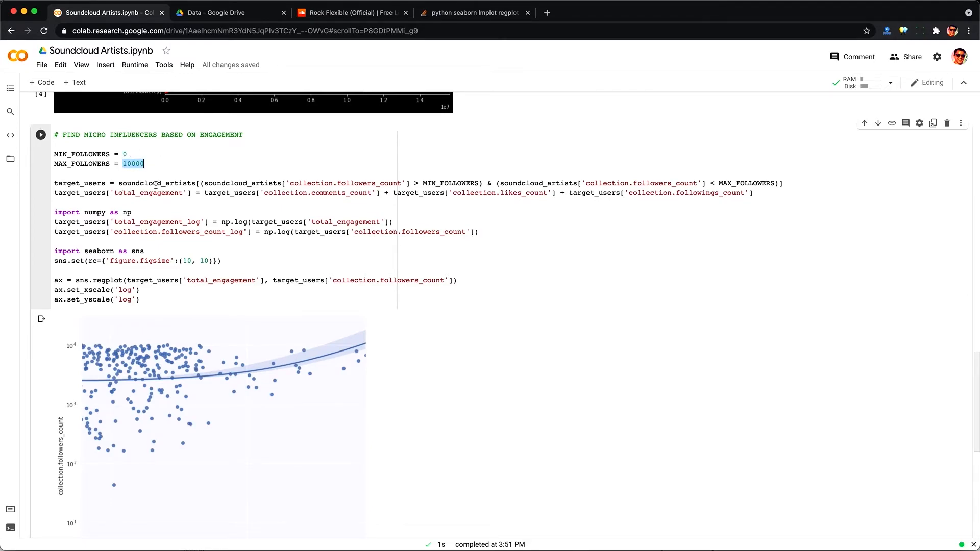
Review the regression plot for 0 to 10000 followers and rerun the correlation of total_engagement_log and followers_count_log
scroll(156, 185, down, 5)
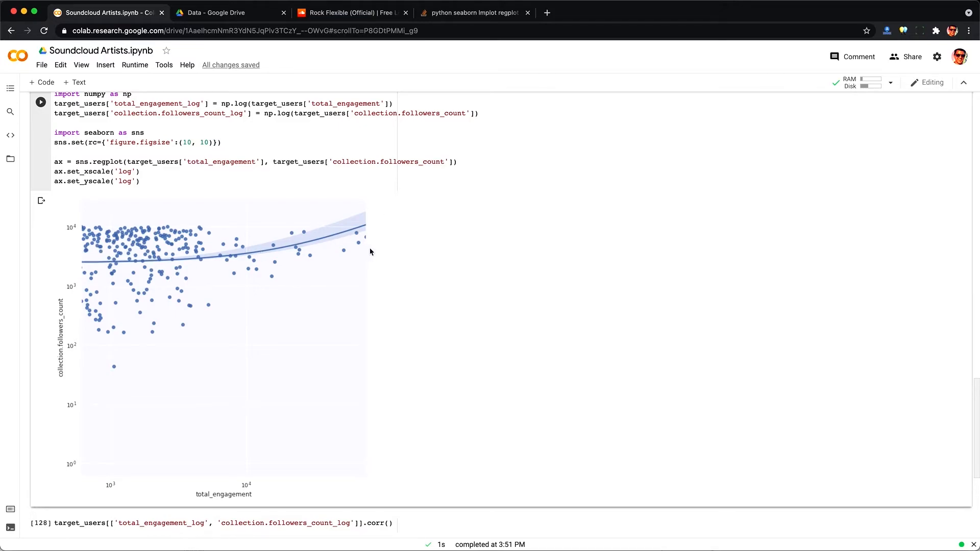
scroll(291, 218, down, 6)
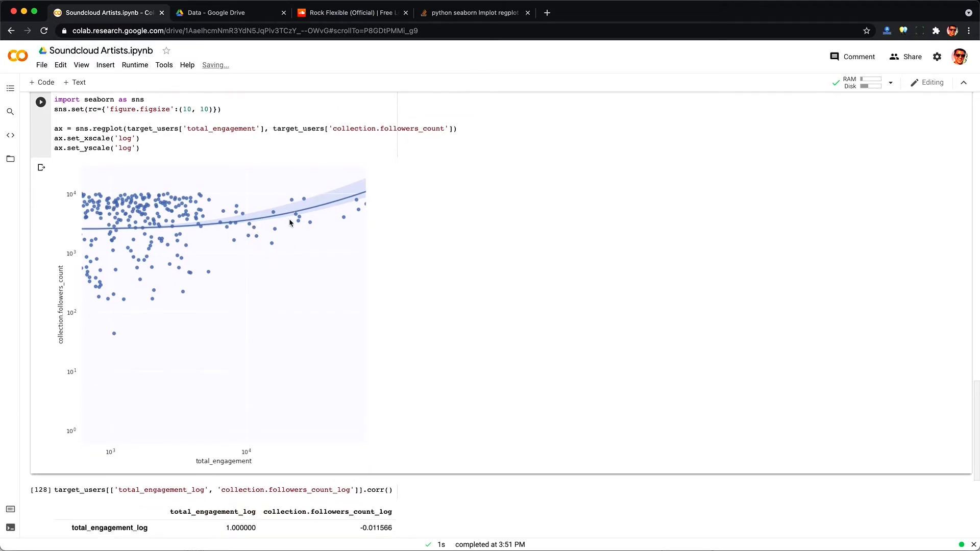
click(409, 388)
key(ctrl+Return)
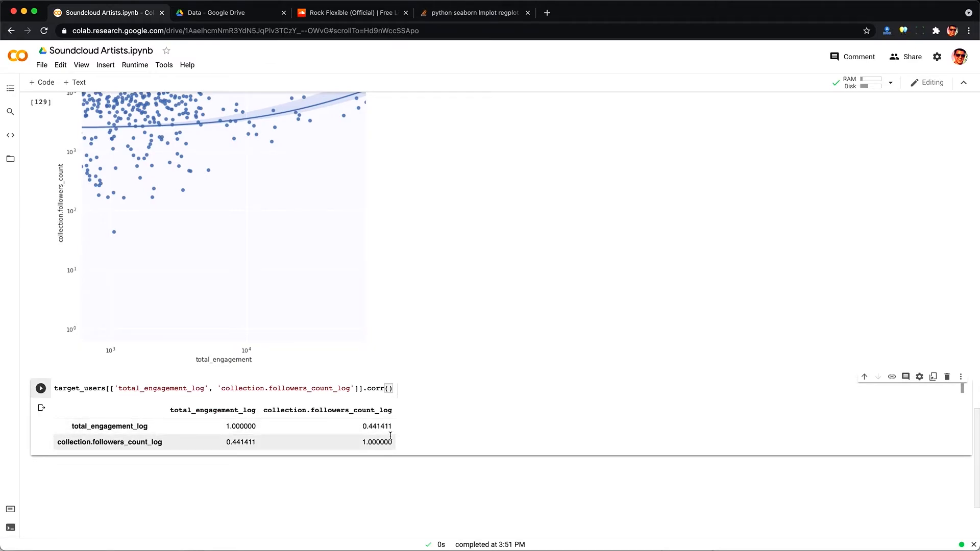
scroll(378, 434, up, 1)
scroll(391, 423, up, 3)
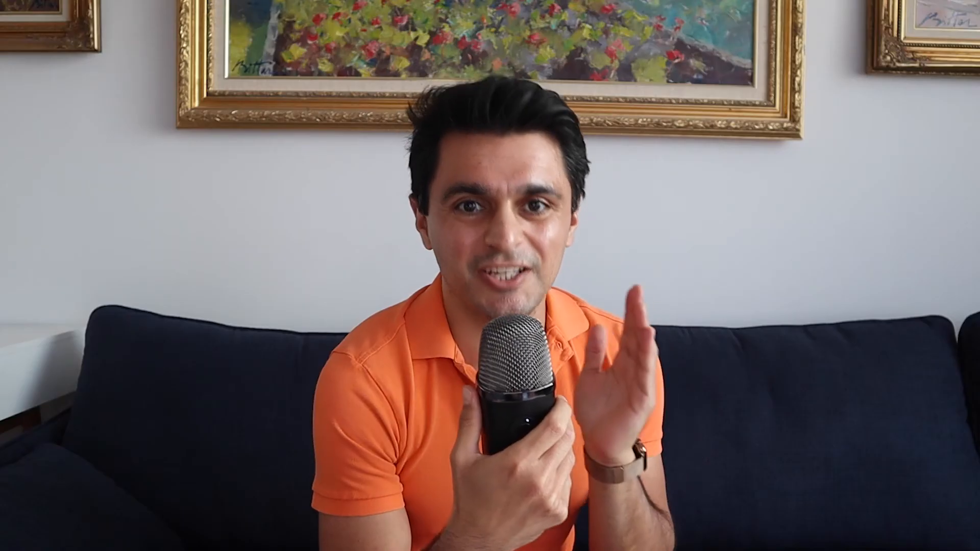